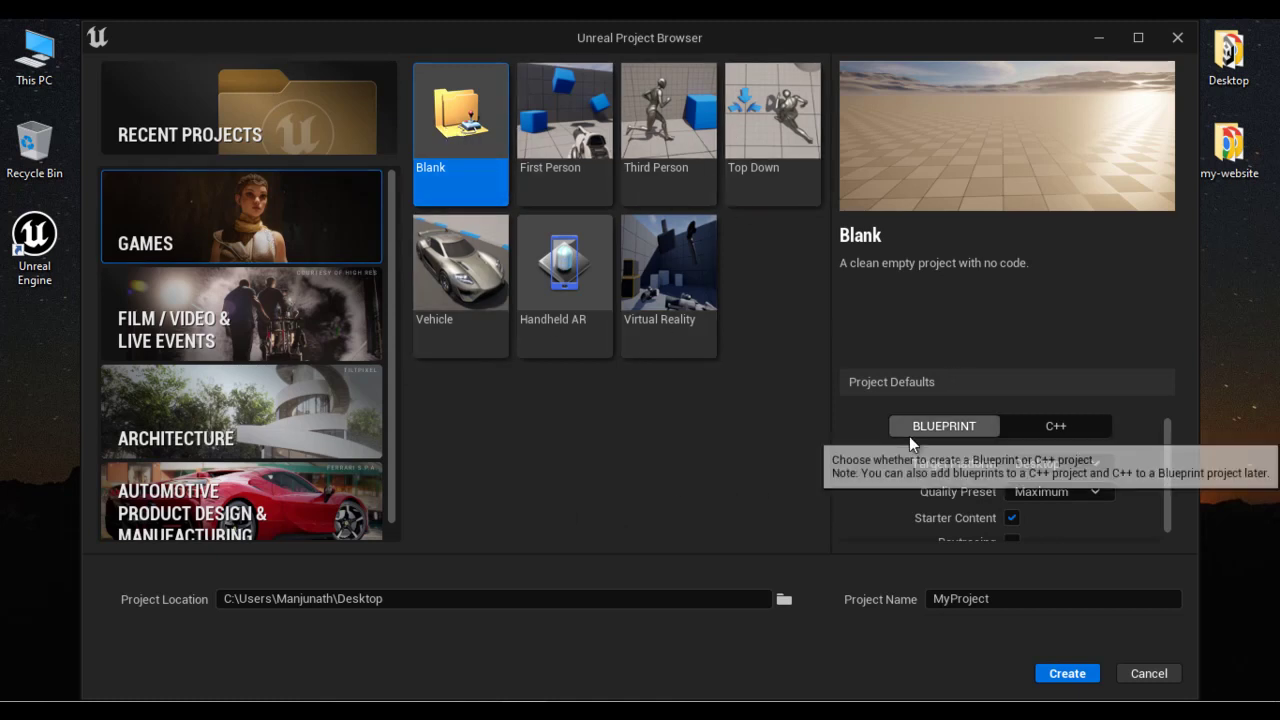
Step: Create a Blank Blueprint game project named MyProject with Starter Content on the Desktop, and decline the project file update
drag(1168, 459, 1175, 530)
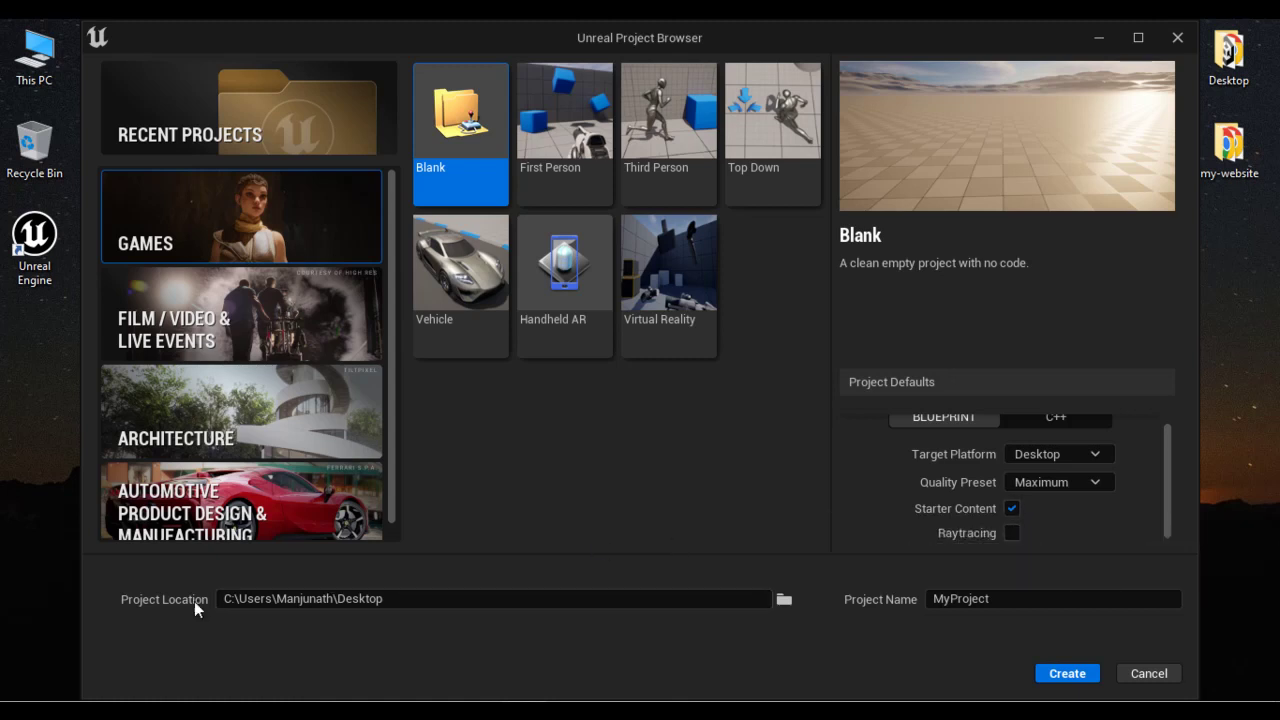
click(423, 604)
click(1010, 600)
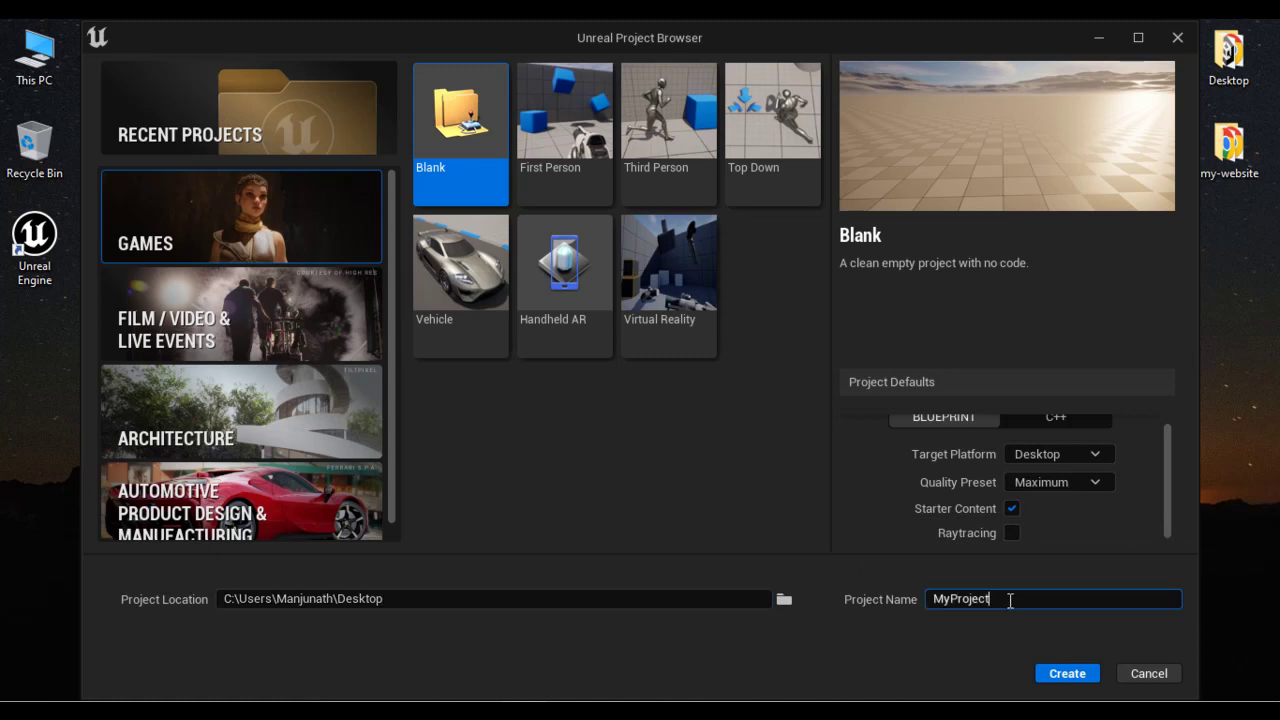
click(1066, 675)
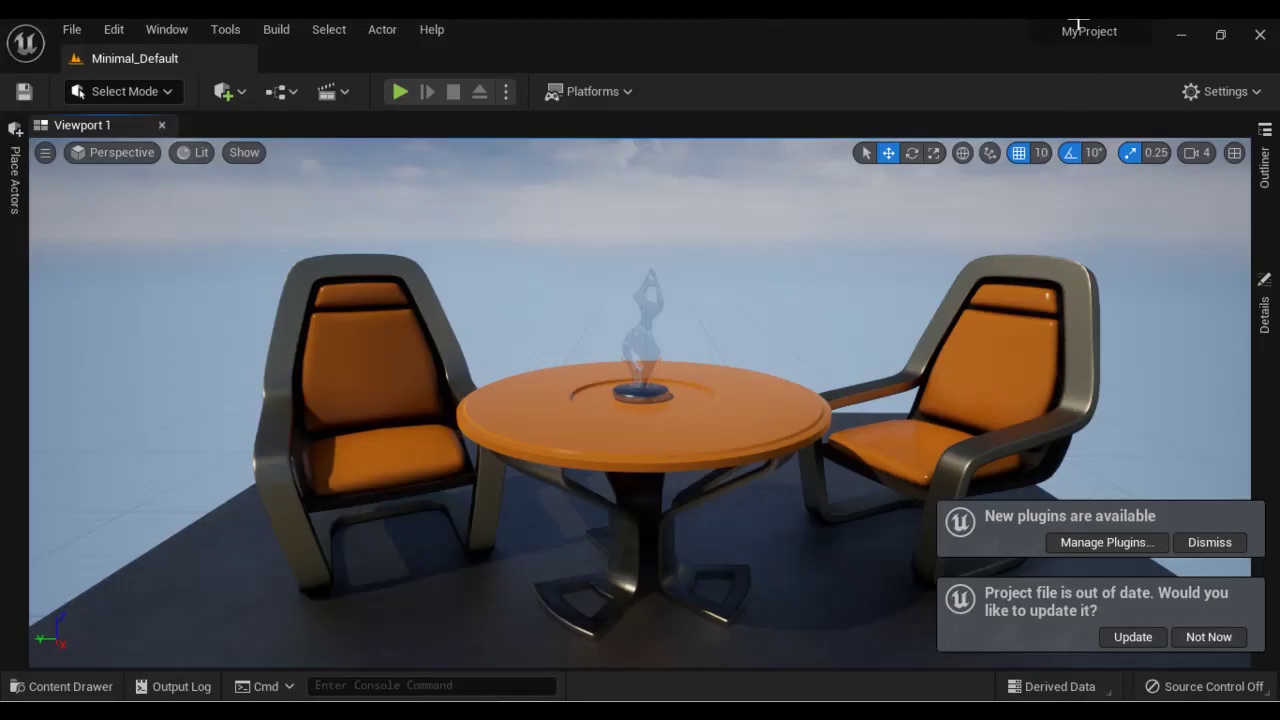
mouse_move(1069, 37)
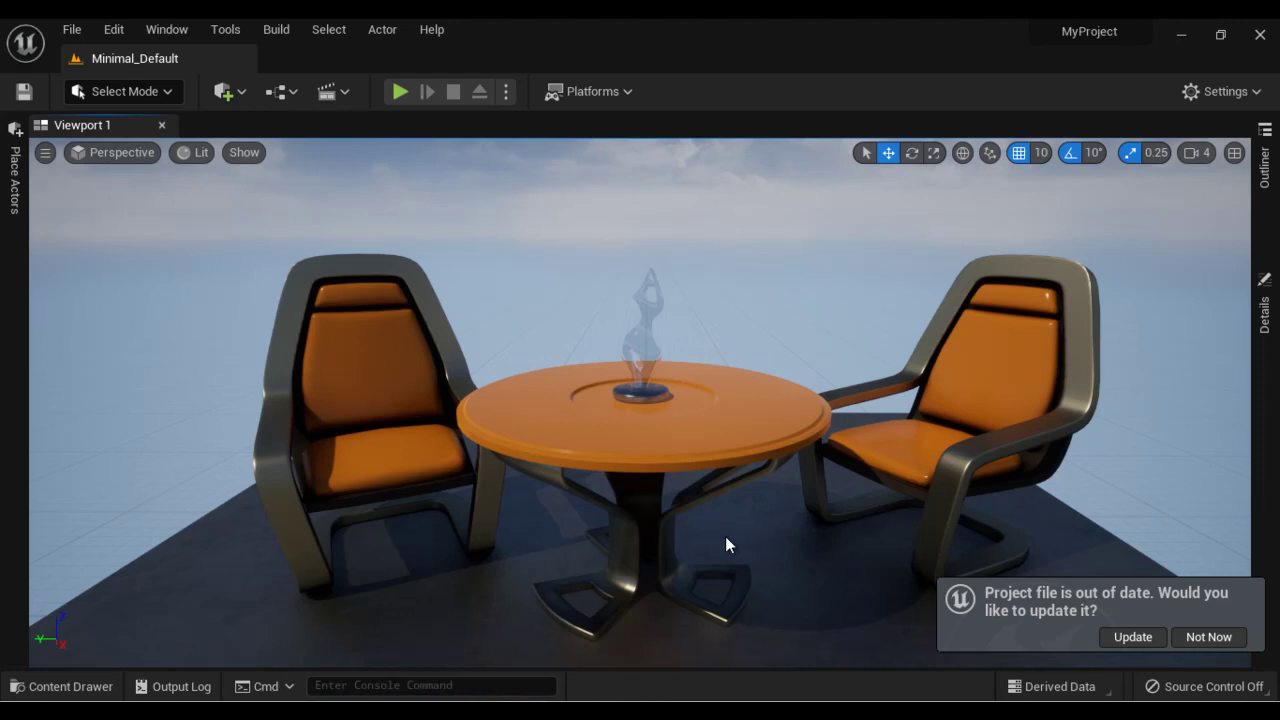
click(1207, 637)
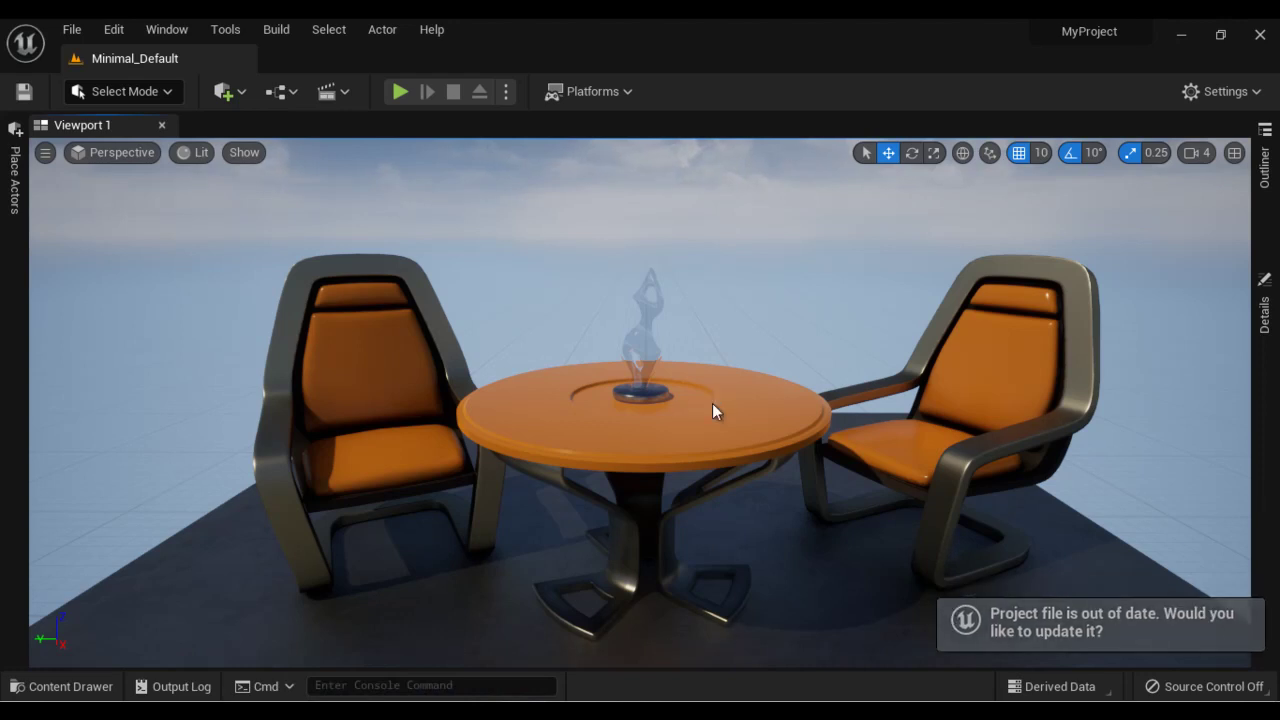
Step: Review the editor's commands for projects, editing, windows and layouts, tools, builds, selection and actors
click(77, 31)
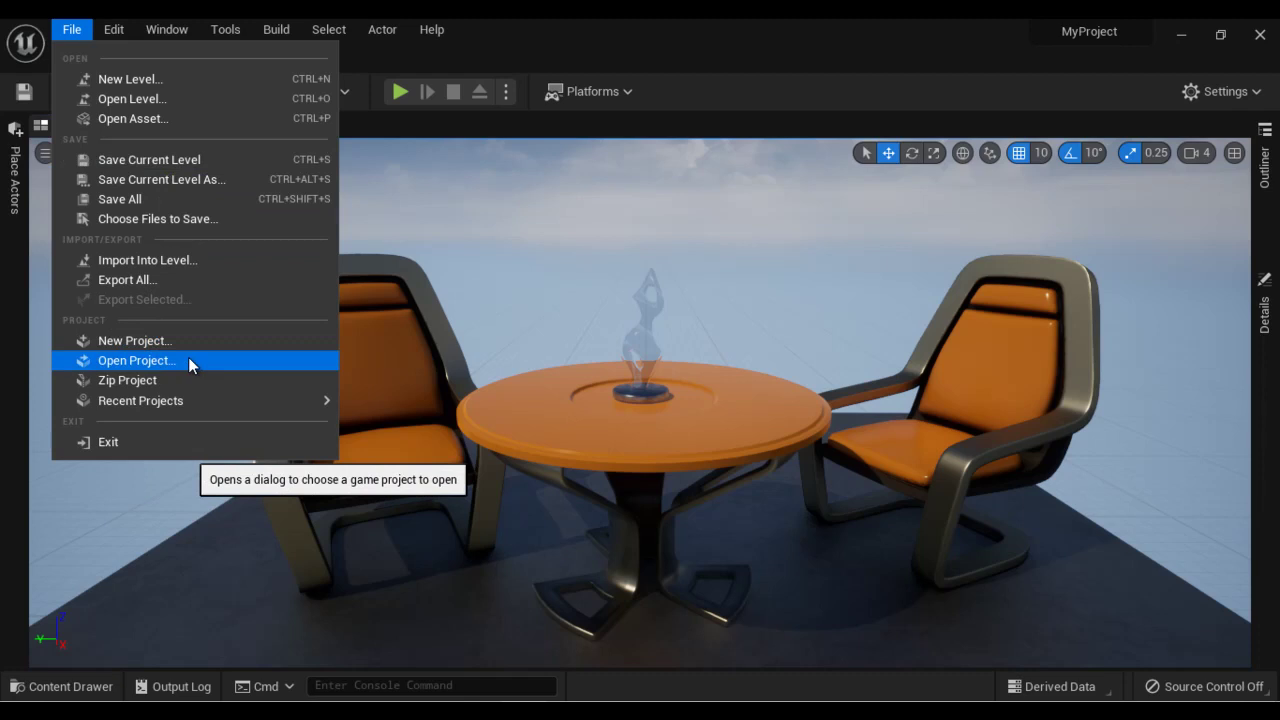
mouse_move(119, 33)
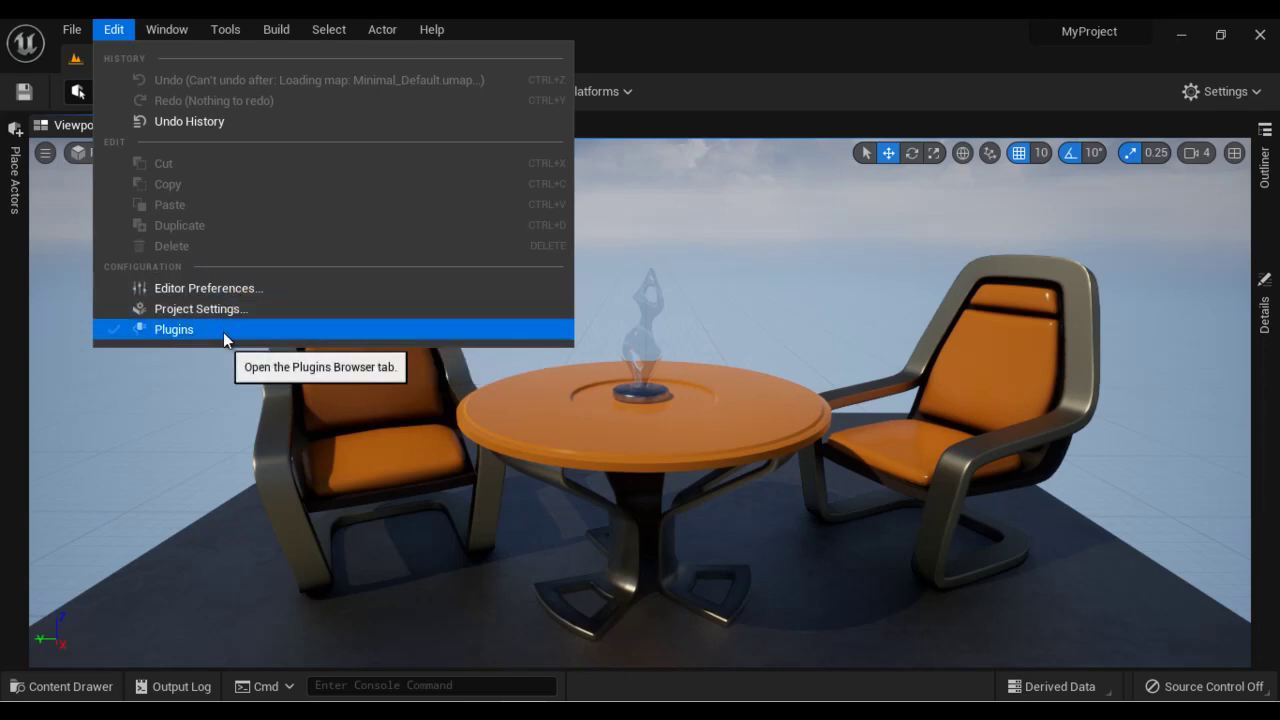
mouse_move(167, 29)
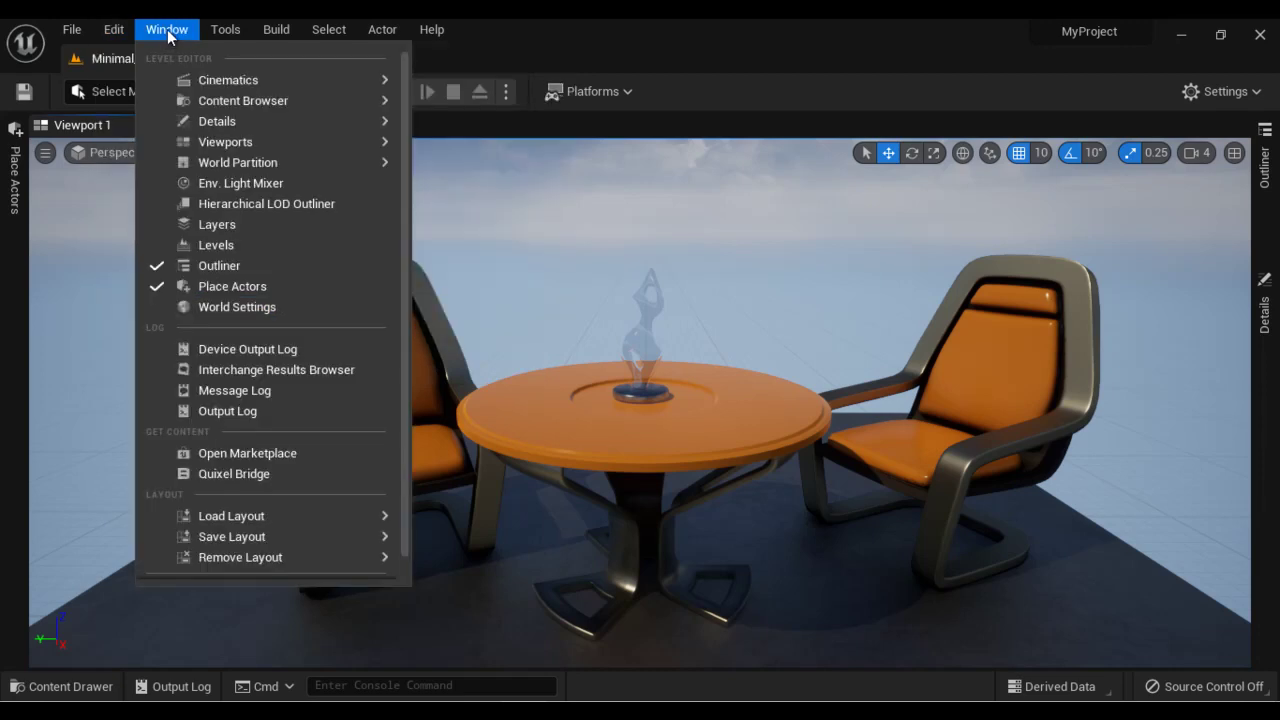
mouse_move(217, 121)
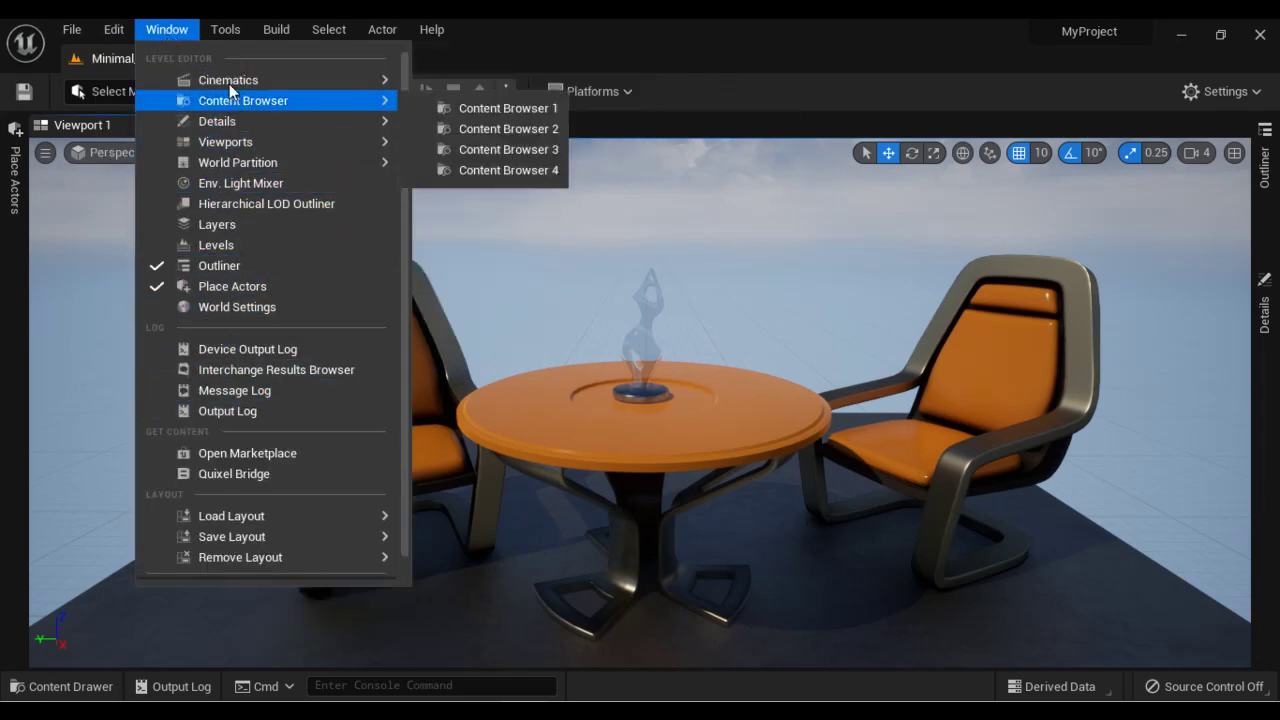
mouse_move(229, 82)
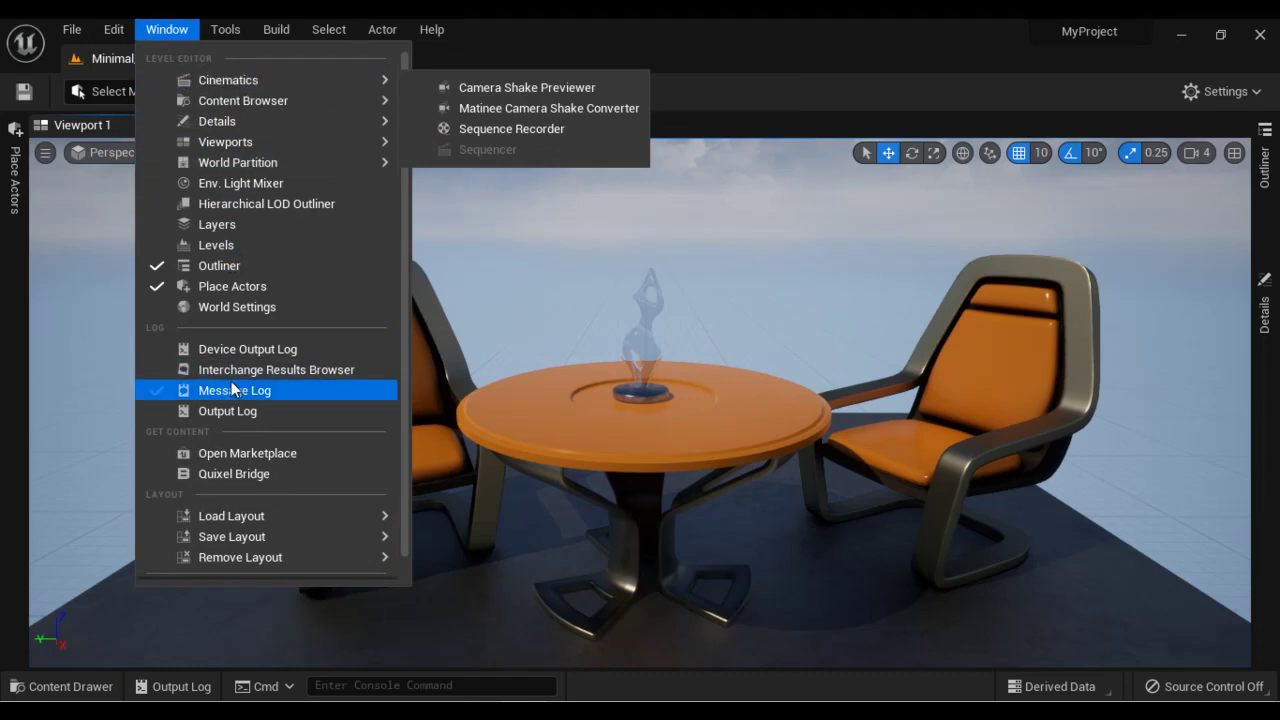
mouse_move(255, 515)
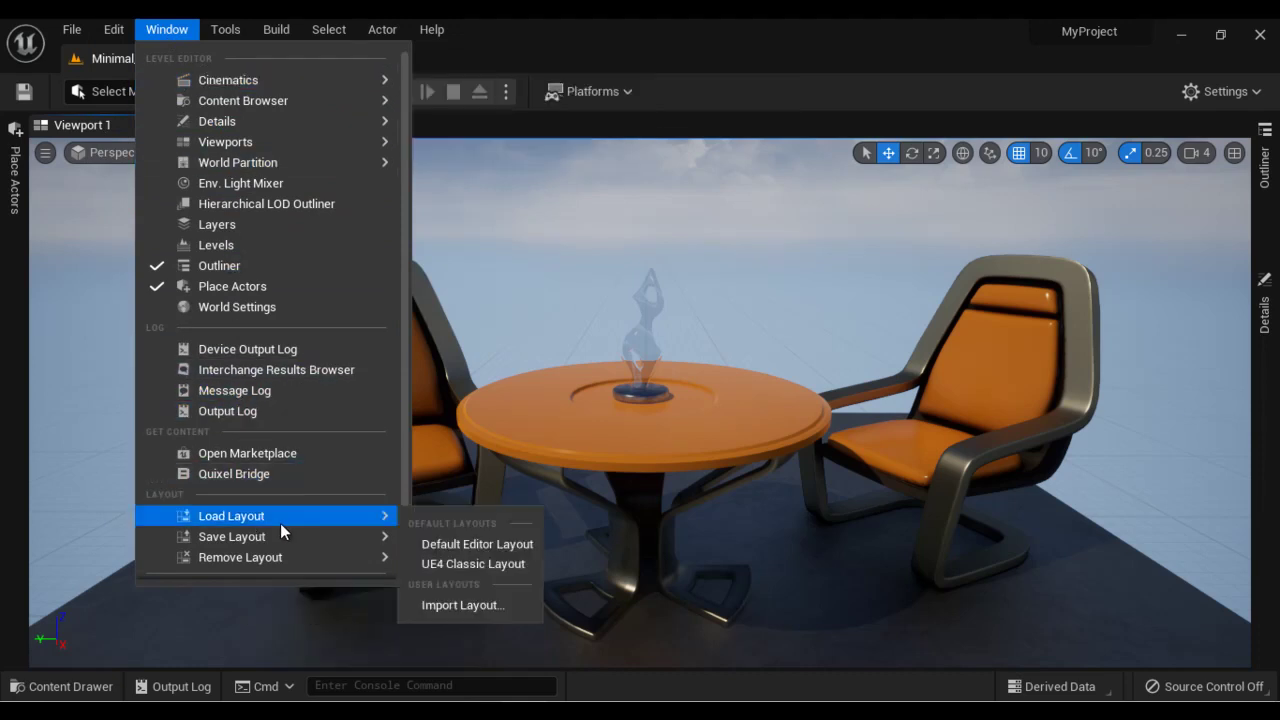
mouse_move(257, 538)
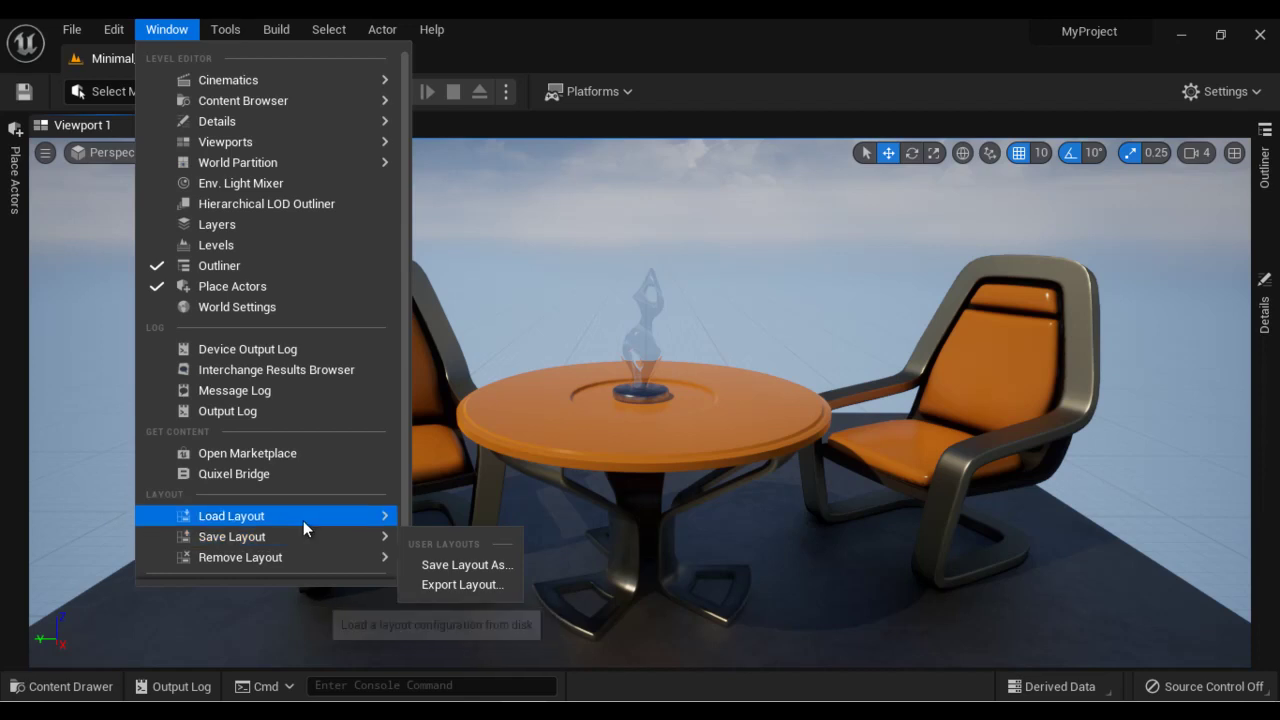
mouse_move(257, 564)
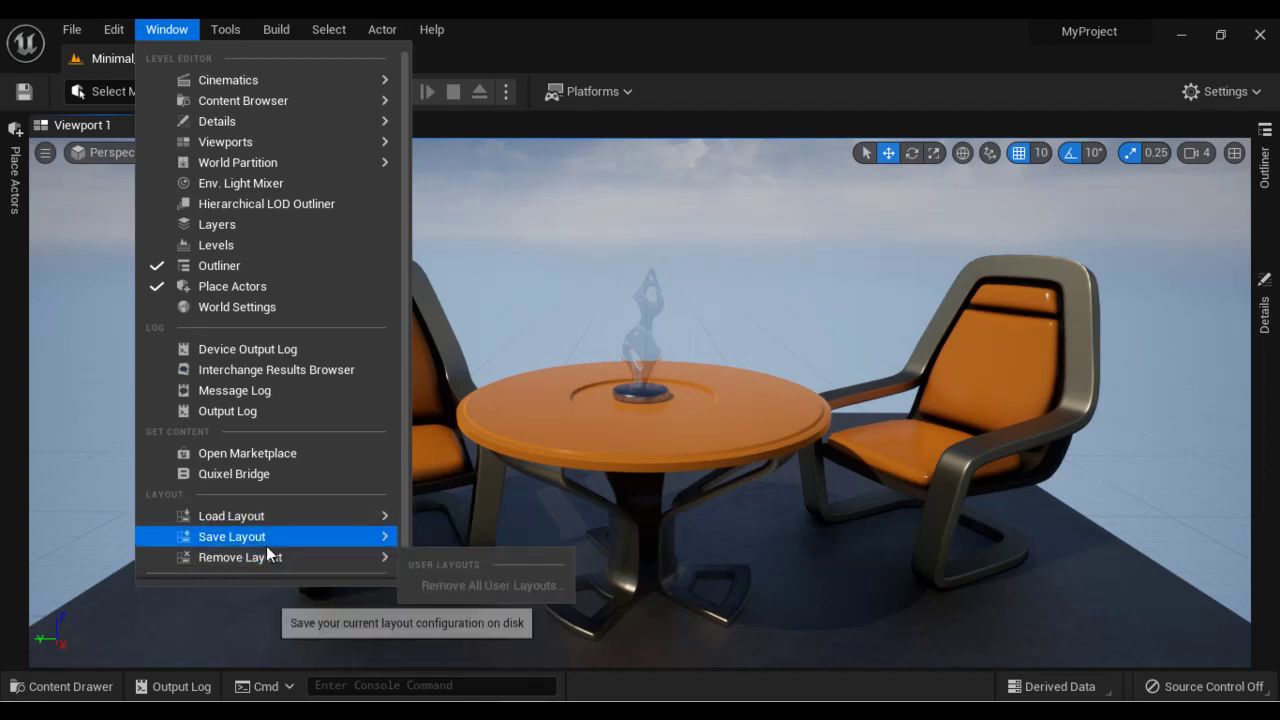
mouse_move(230, 32)
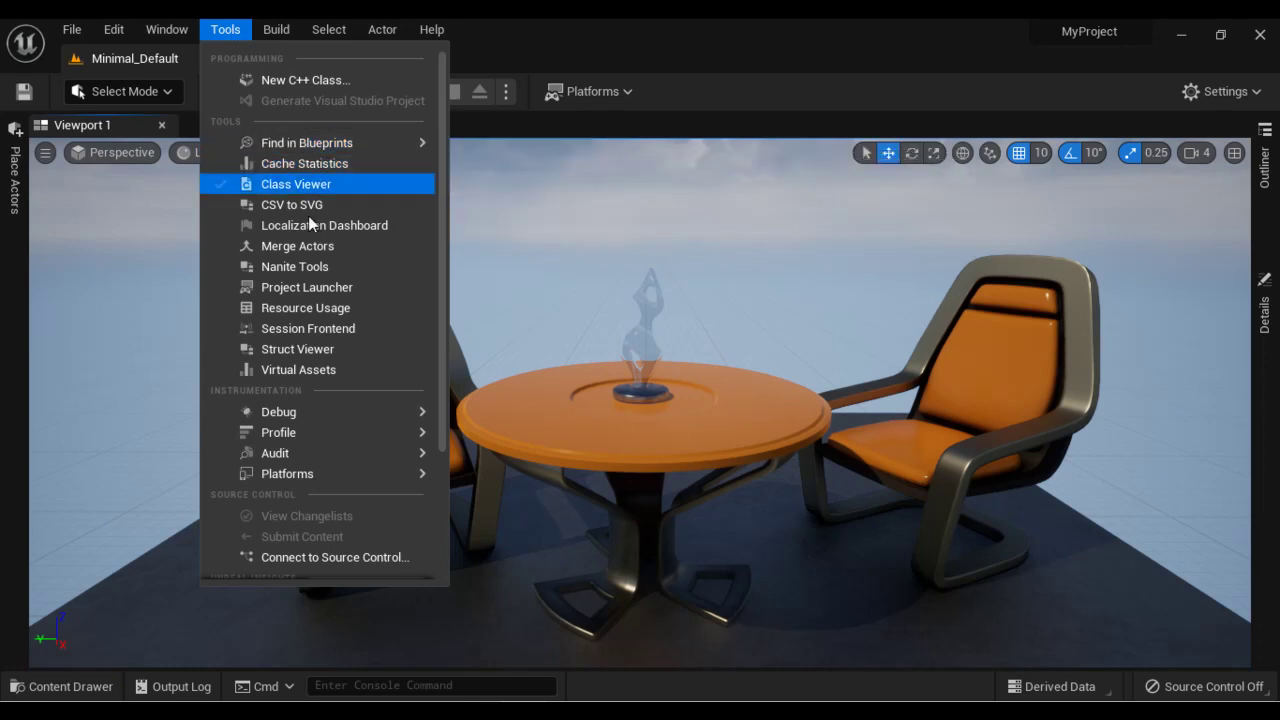
mouse_move(287, 432)
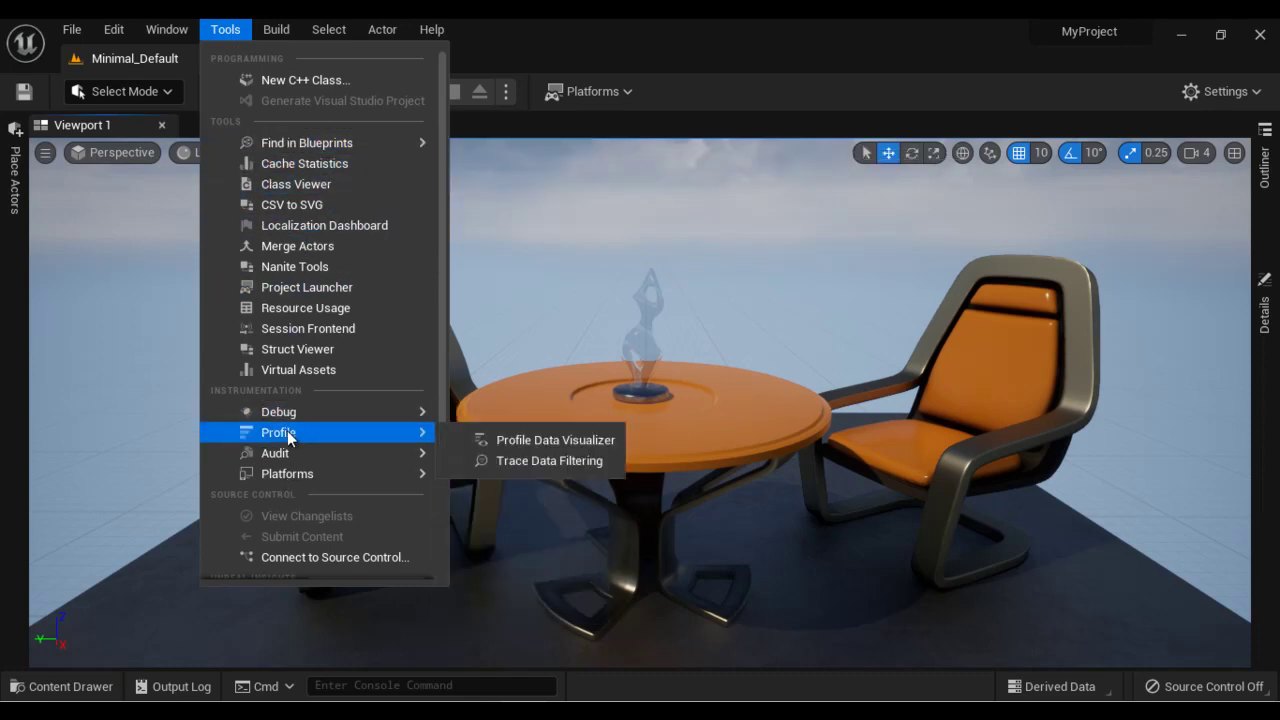
mouse_move(274, 33)
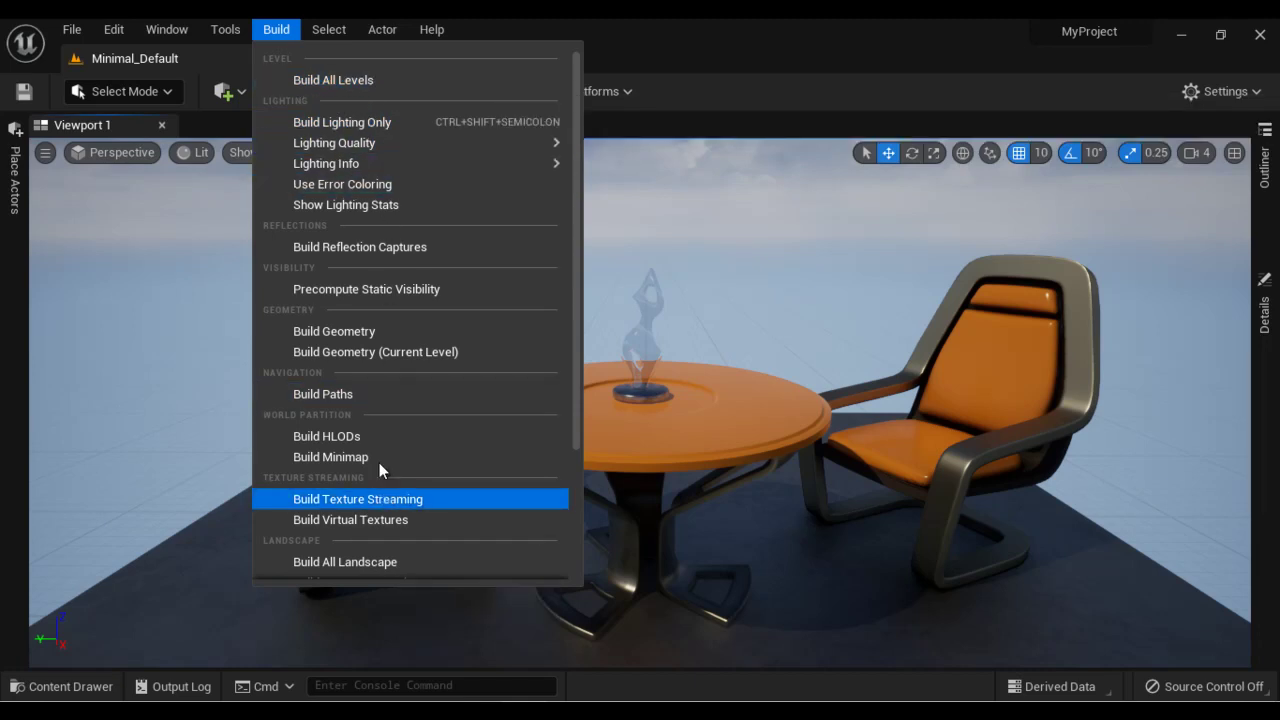
mouse_move(335, 32)
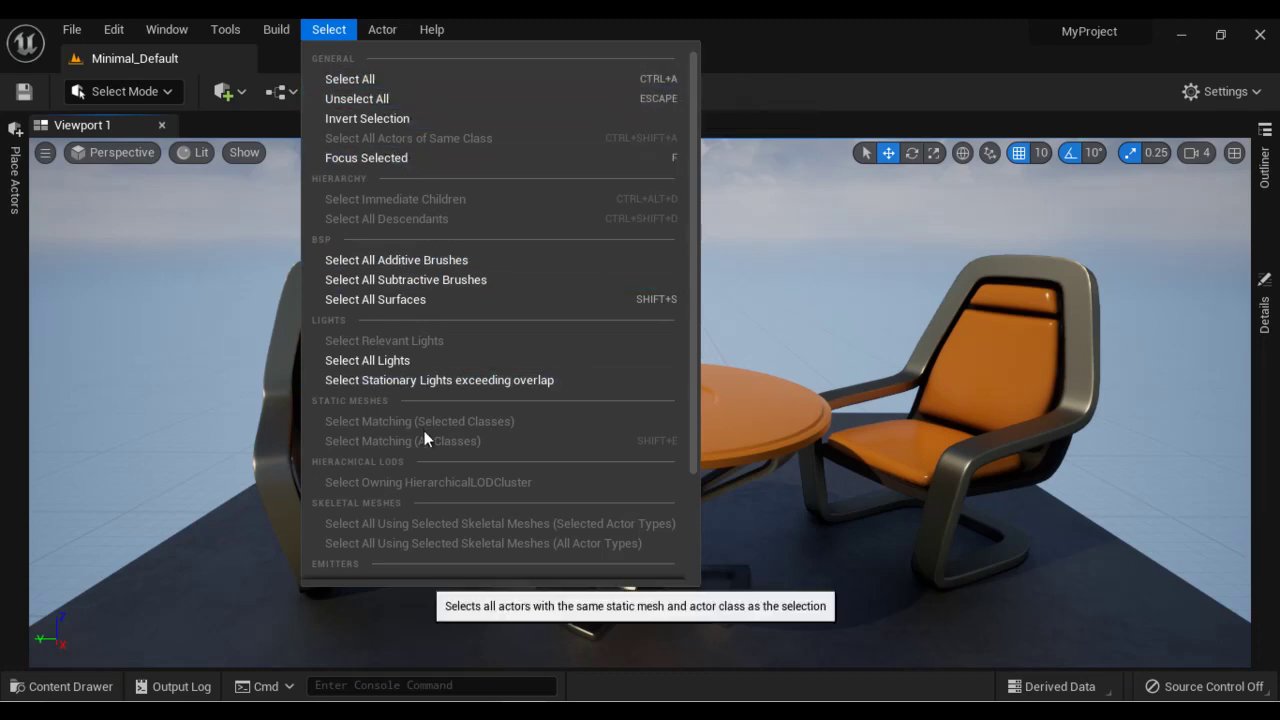
mouse_move(386, 34)
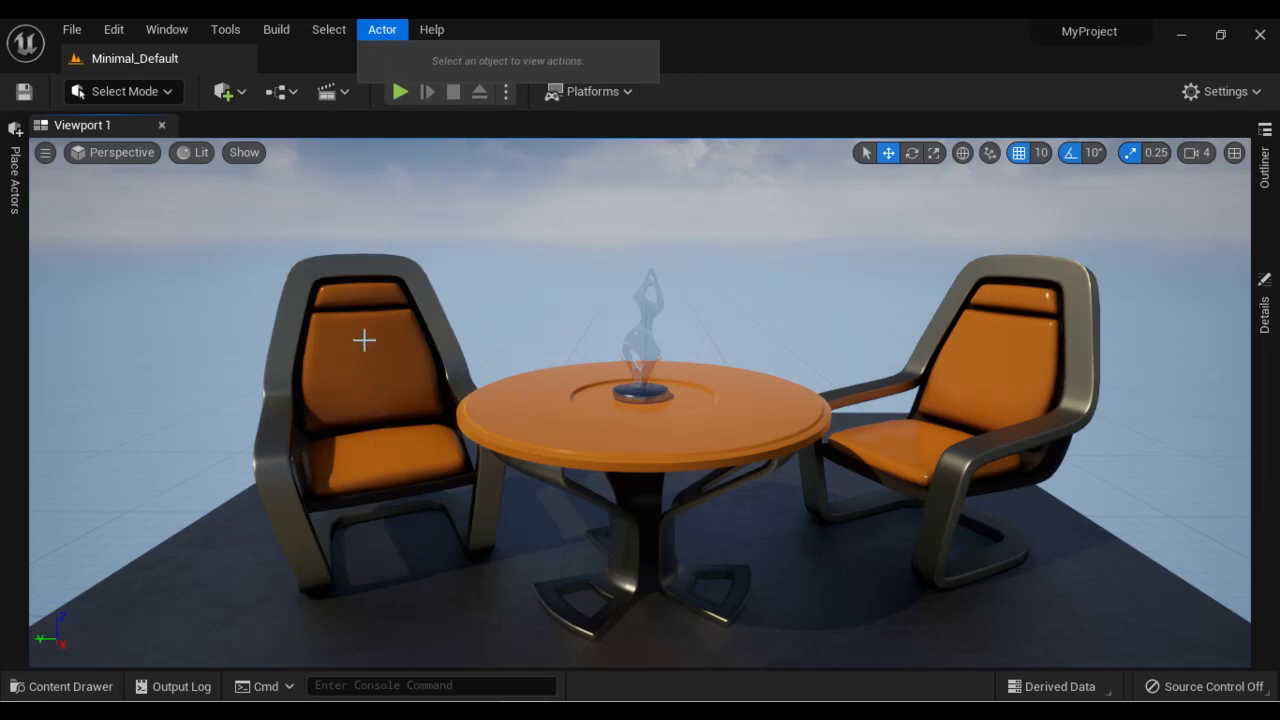
Step: Select the chair on the left of the table and review its actor commands and the editor's help resources
click(381, 366)
click(393, 30)
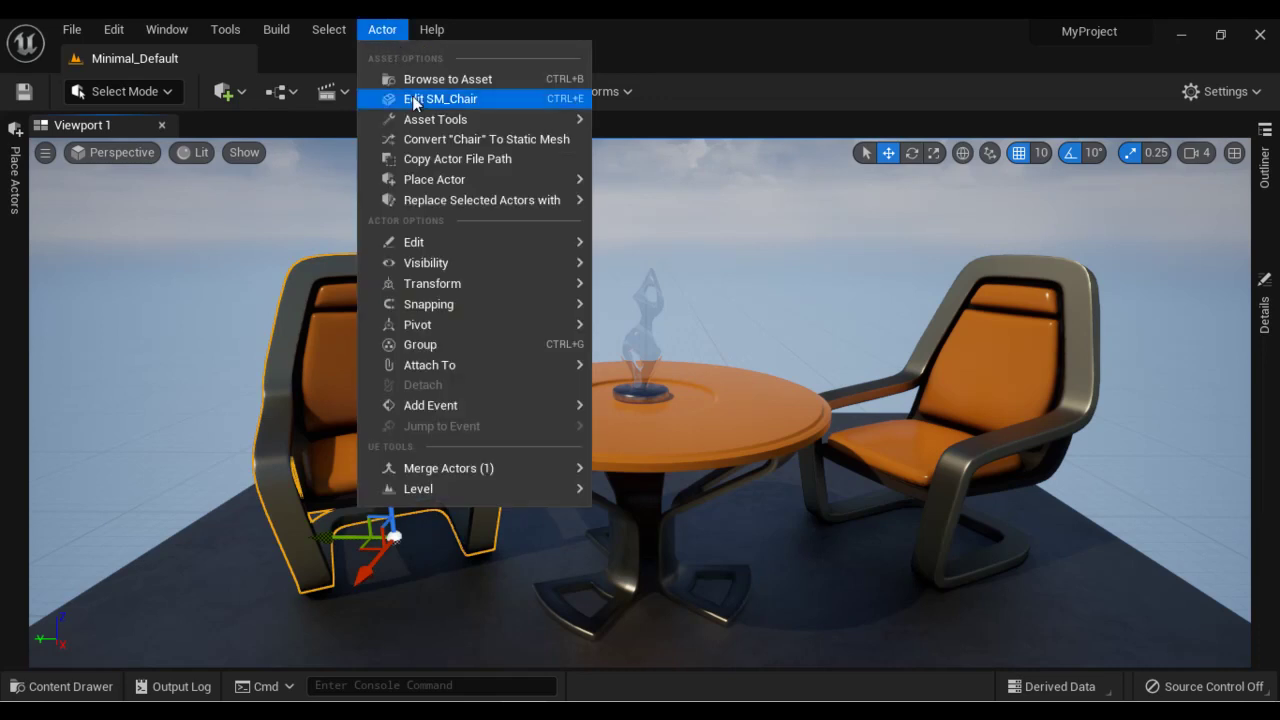
mouse_move(427, 244)
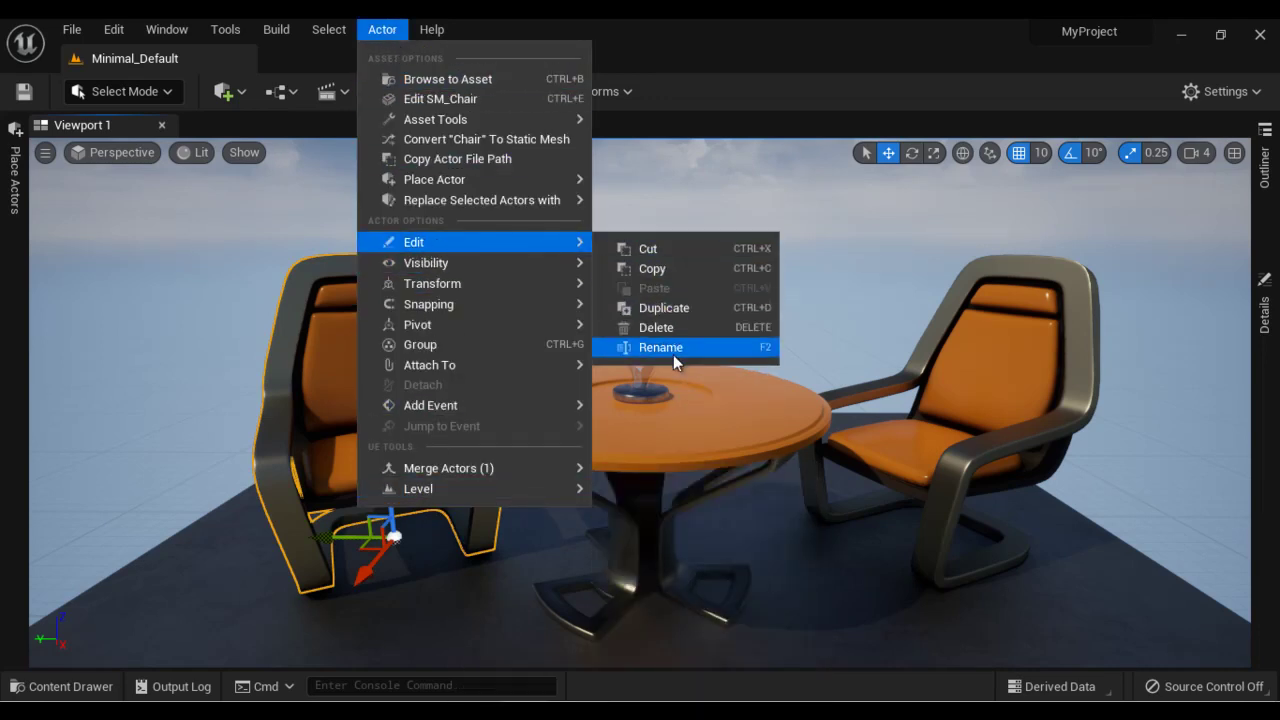
click(627, 28)
click(432, 30)
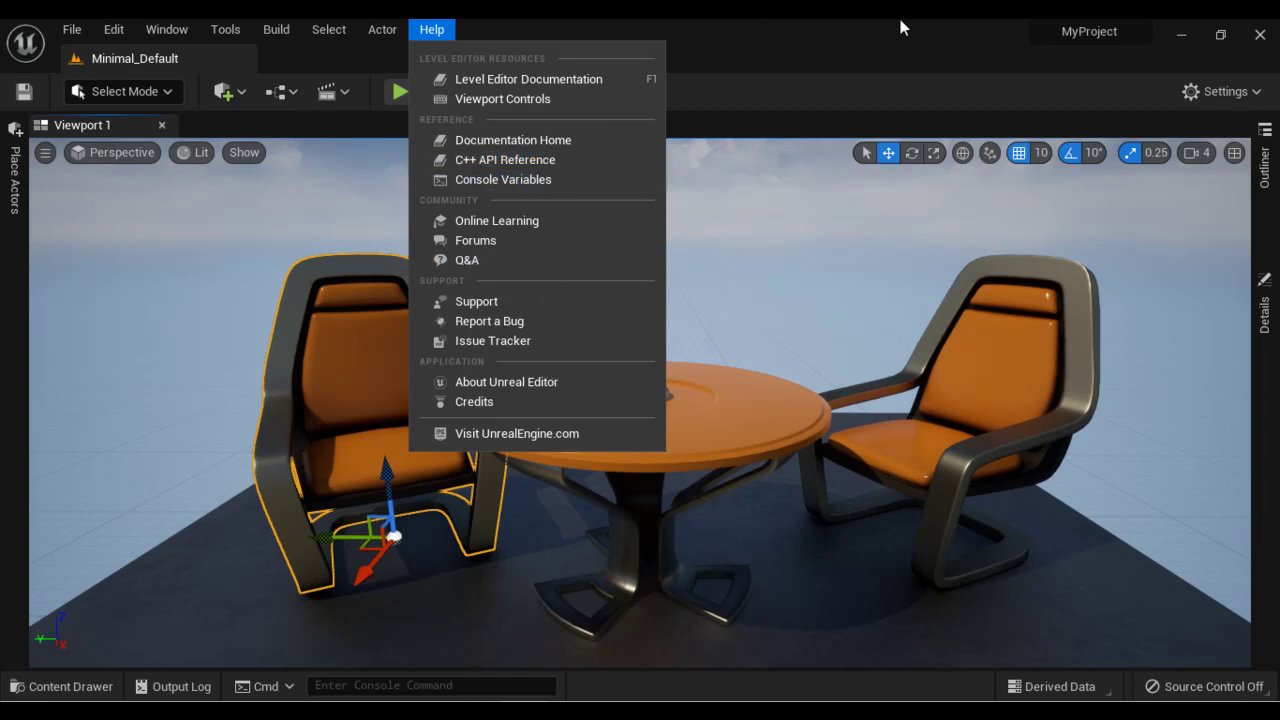
click(1035, 27)
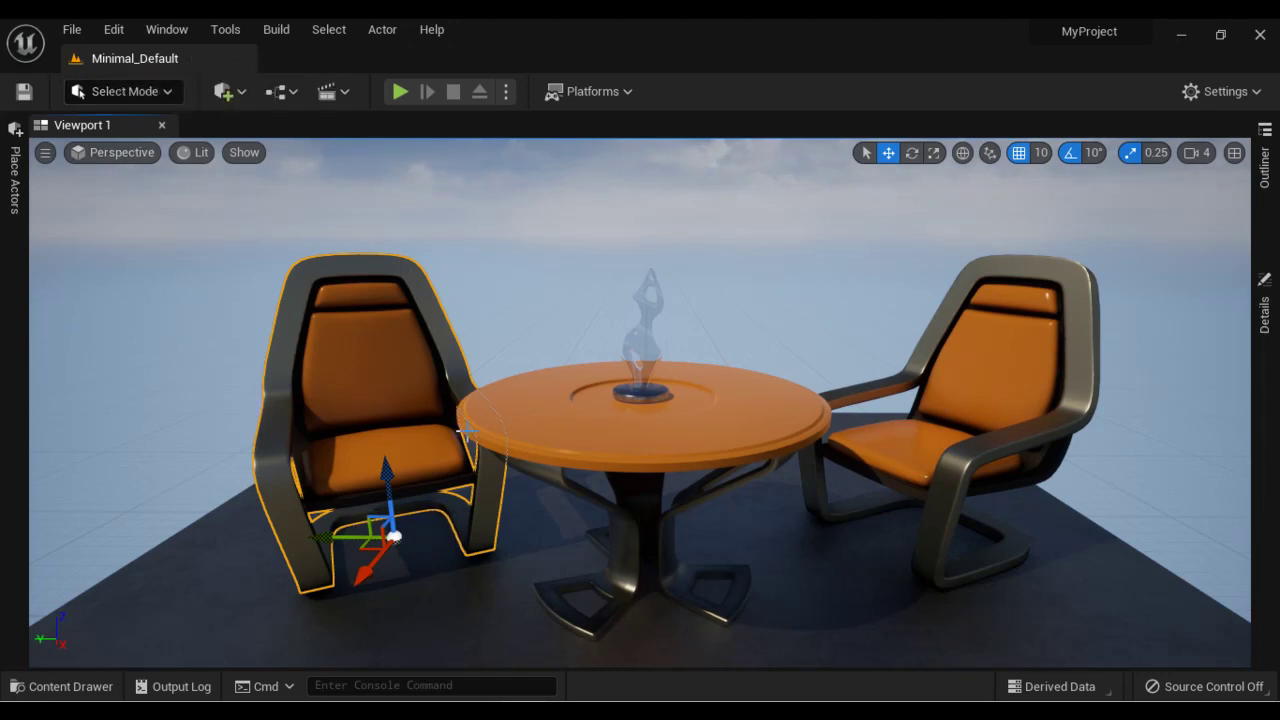
Step: Open the M_Basic_Floor material from the StarterContent Materials folder and dock its editor beside the Minimal_Default level
click(72, 687)
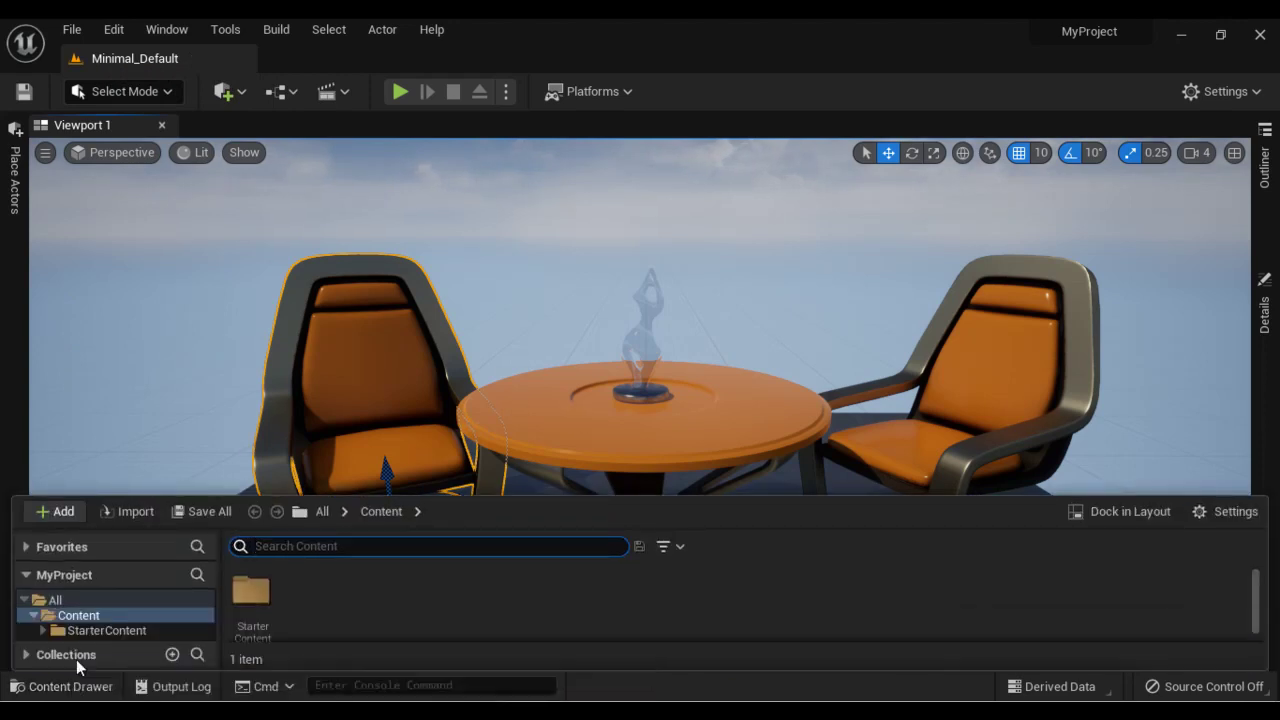
click(116, 631)
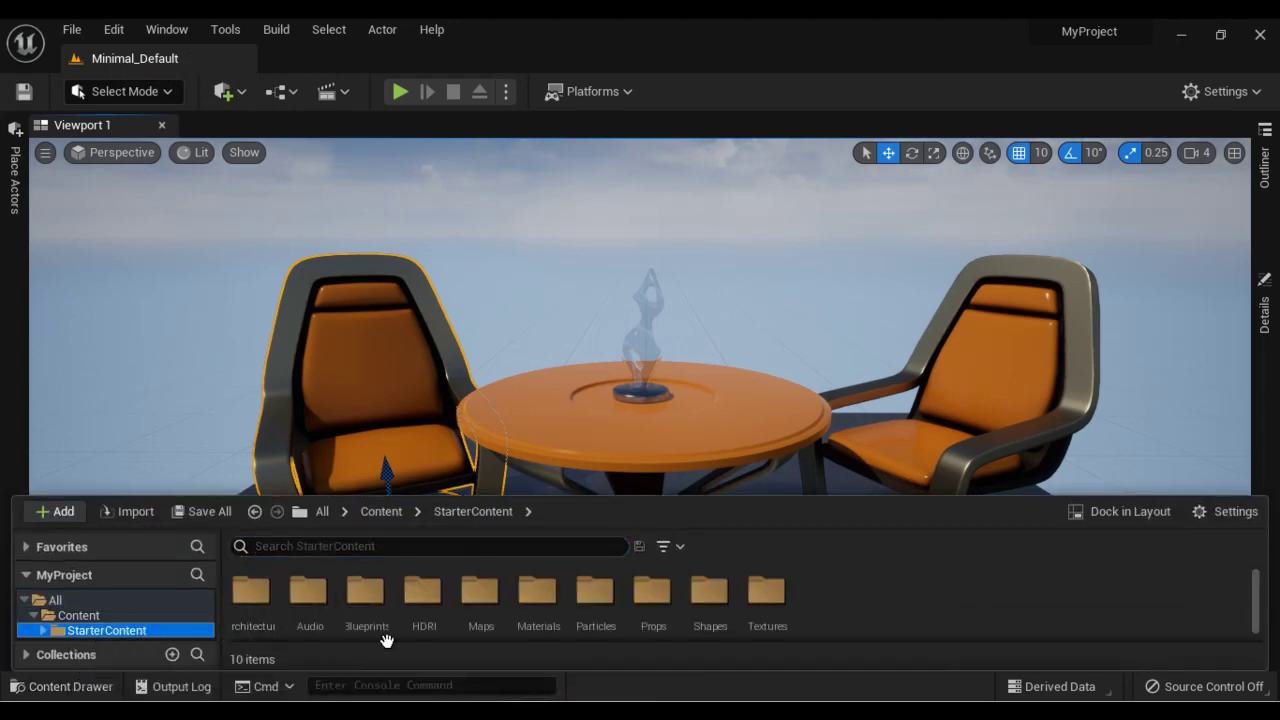
double_click(542, 596)
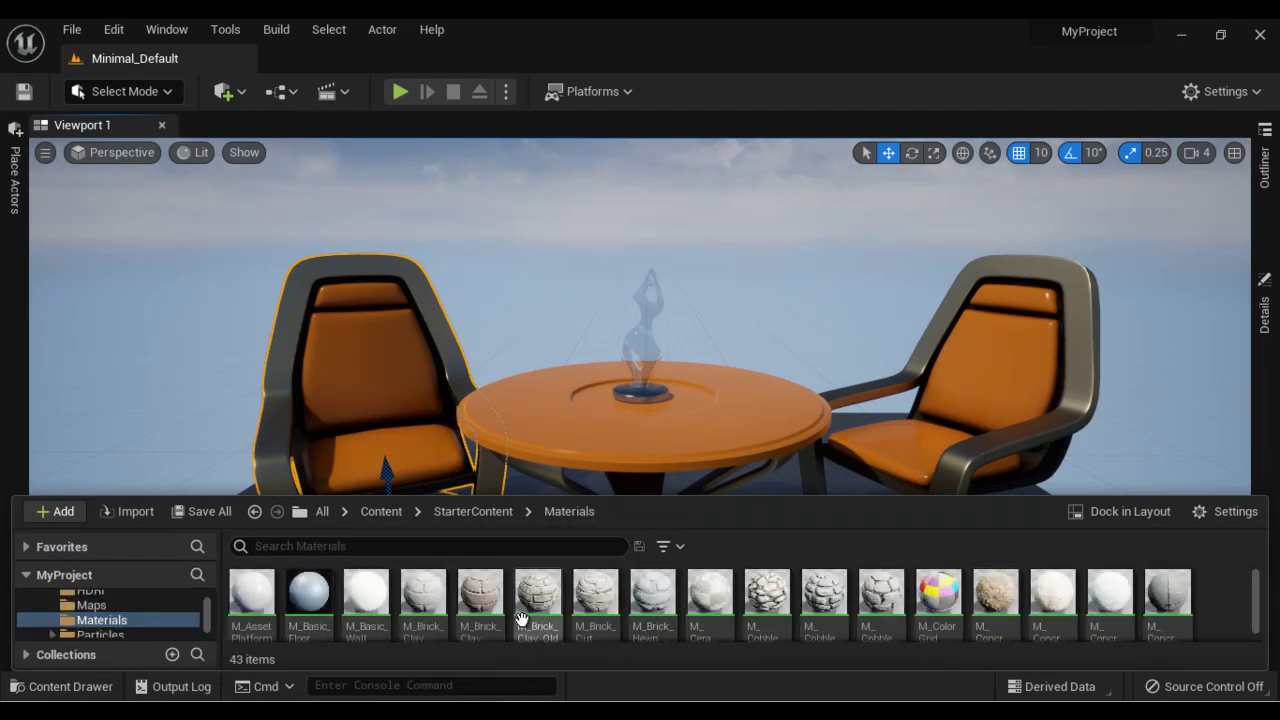
double_click(311, 595)
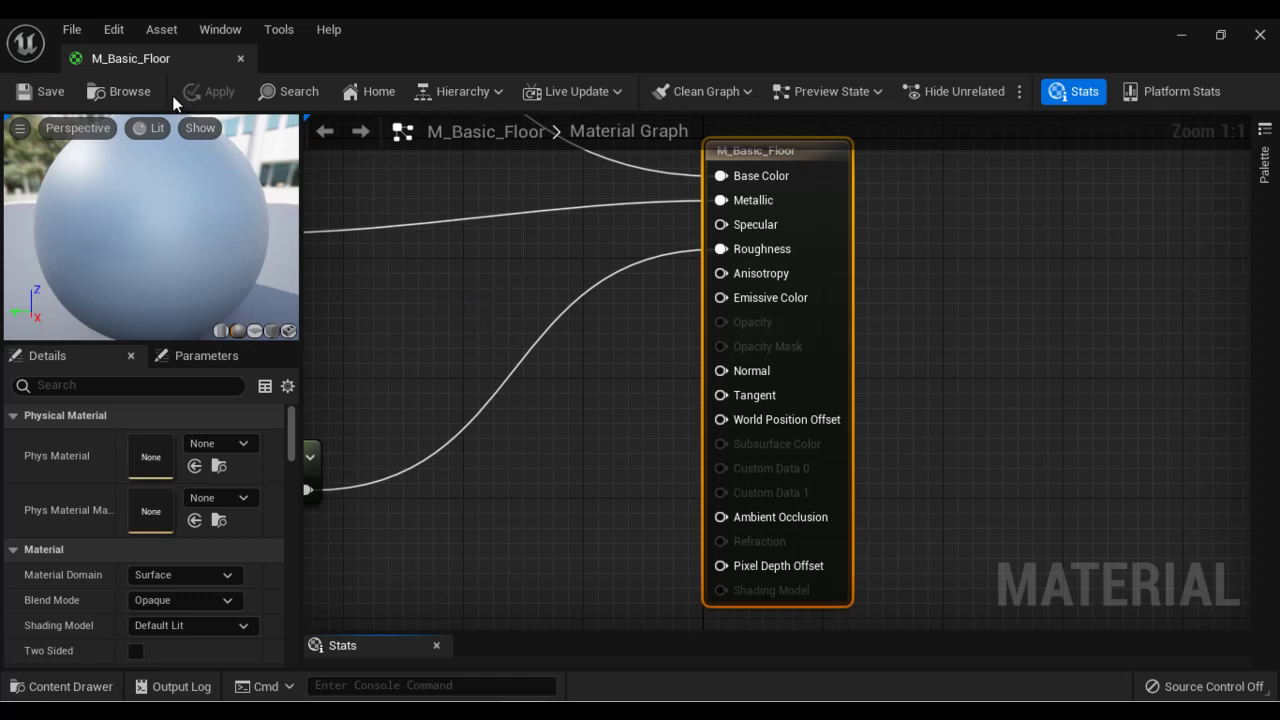
drag(162, 60, 418, 62)
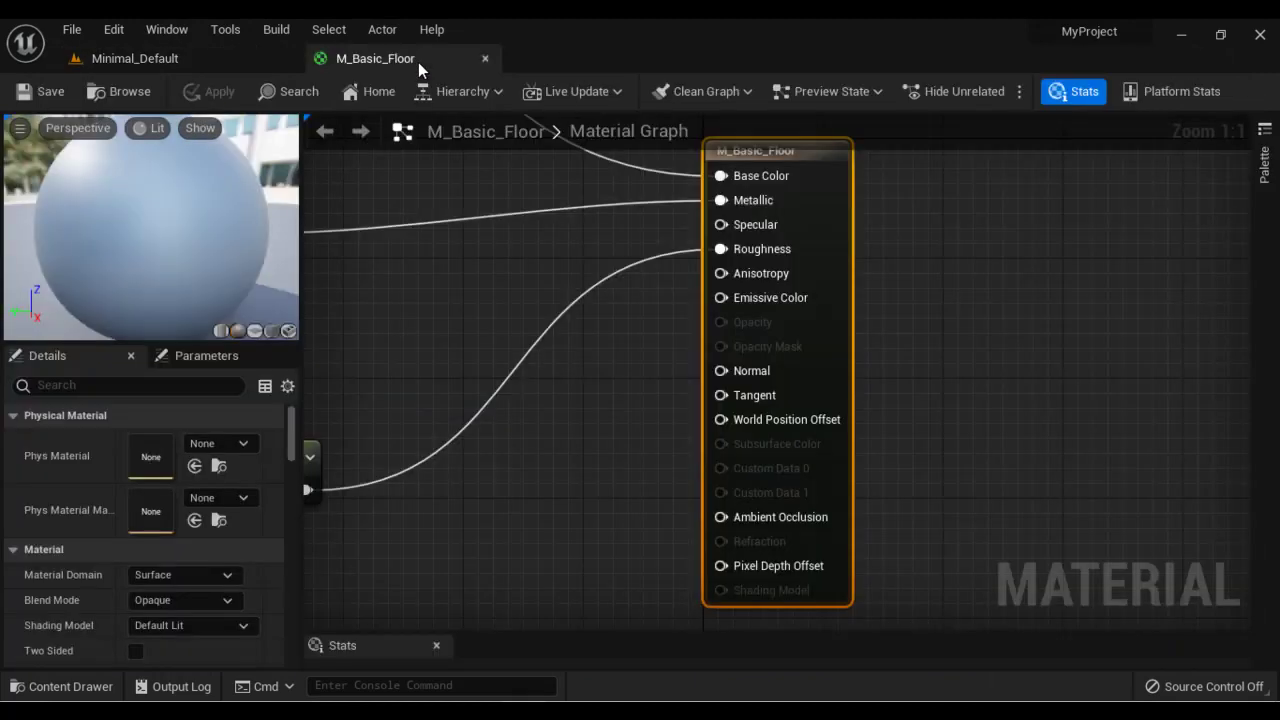
Step: Alternate between viewing the Minimal_Default level and the M_Basic_Floor material graph, finishing in the level
click(139, 60)
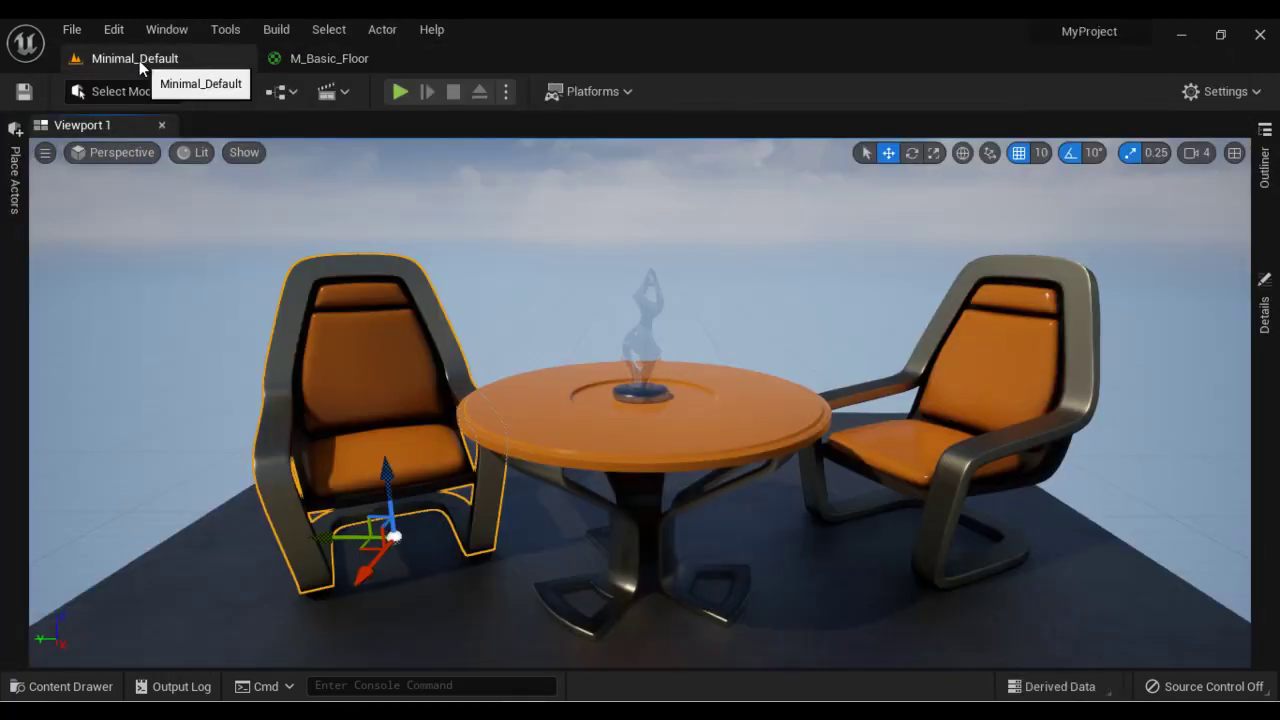
click(359, 57)
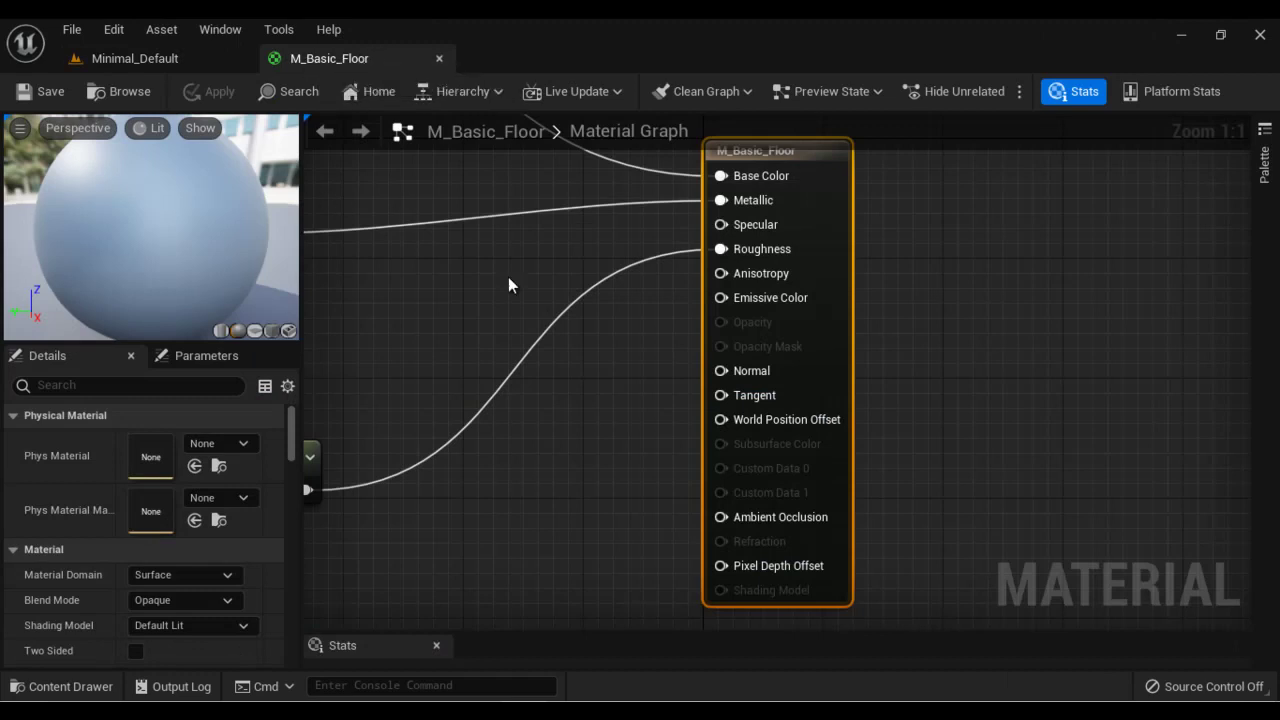
click(175, 60)
click(290, 58)
click(150, 58)
click(325, 58)
click(190, 57)
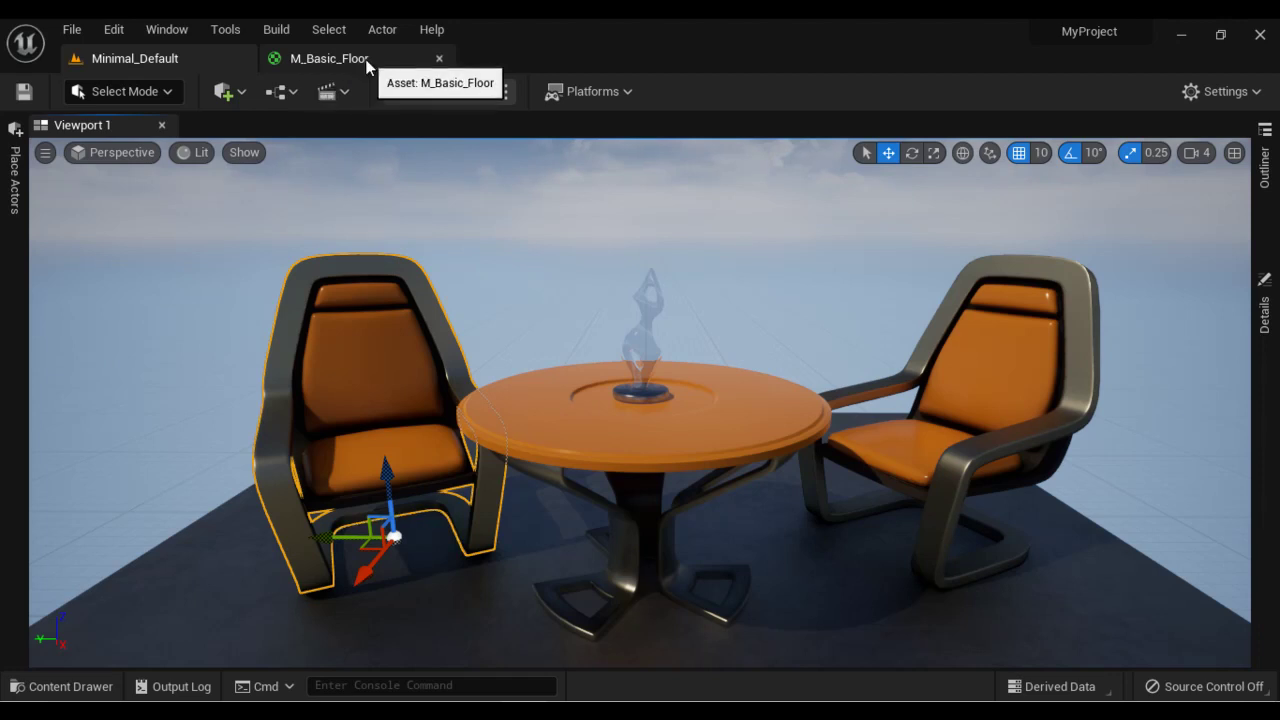
click(325, 58)
right_click(760, 358)
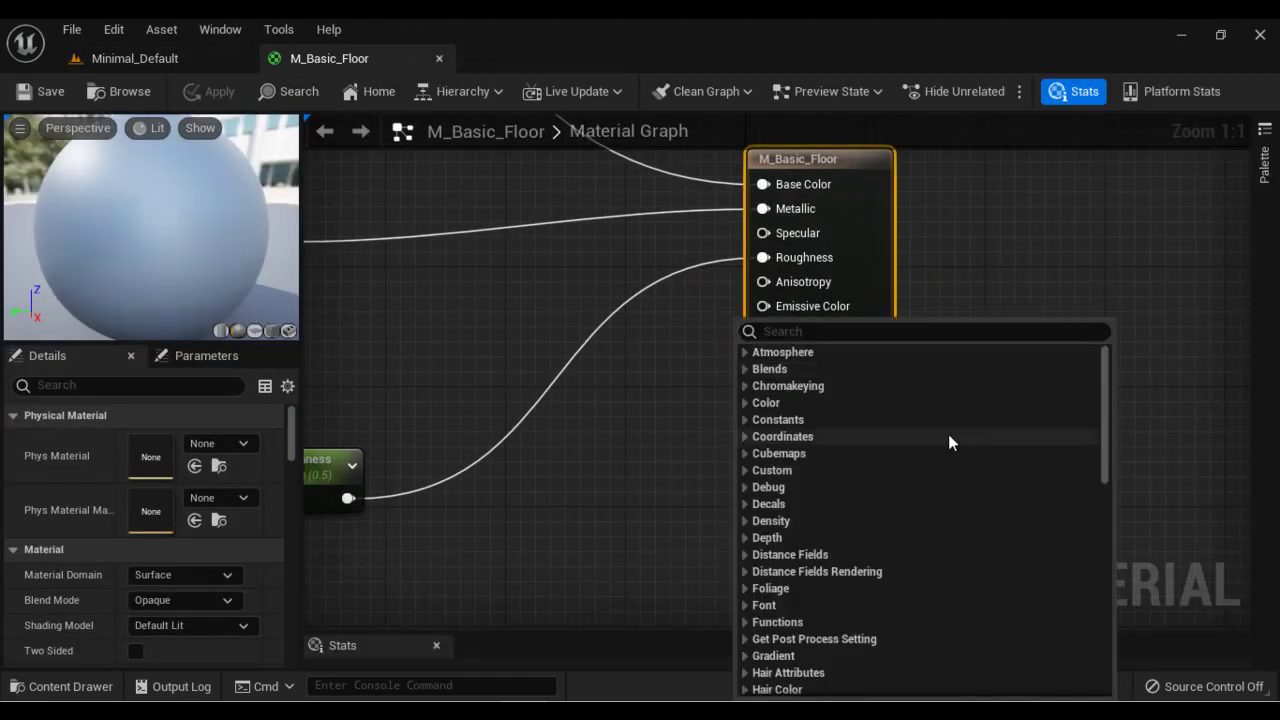
click(240, 58)
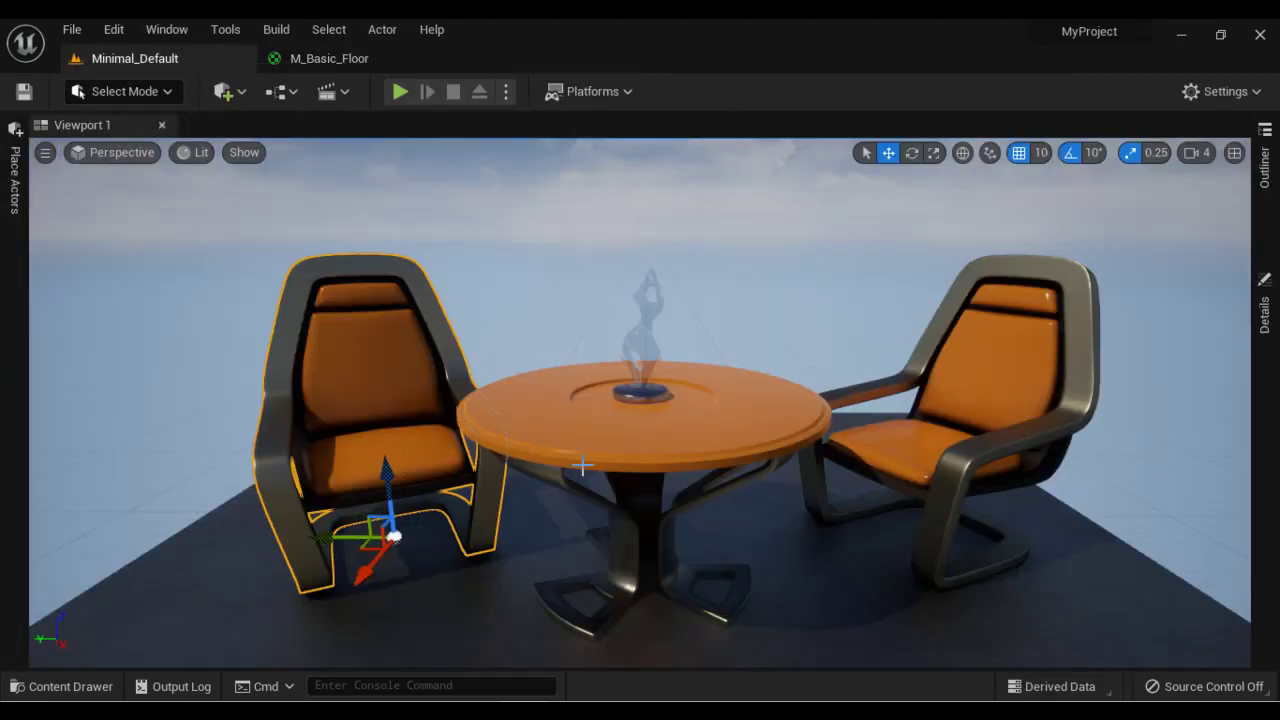
Step: Browse to the Architecture folder of StarterContent in the project content
click(66, 686)
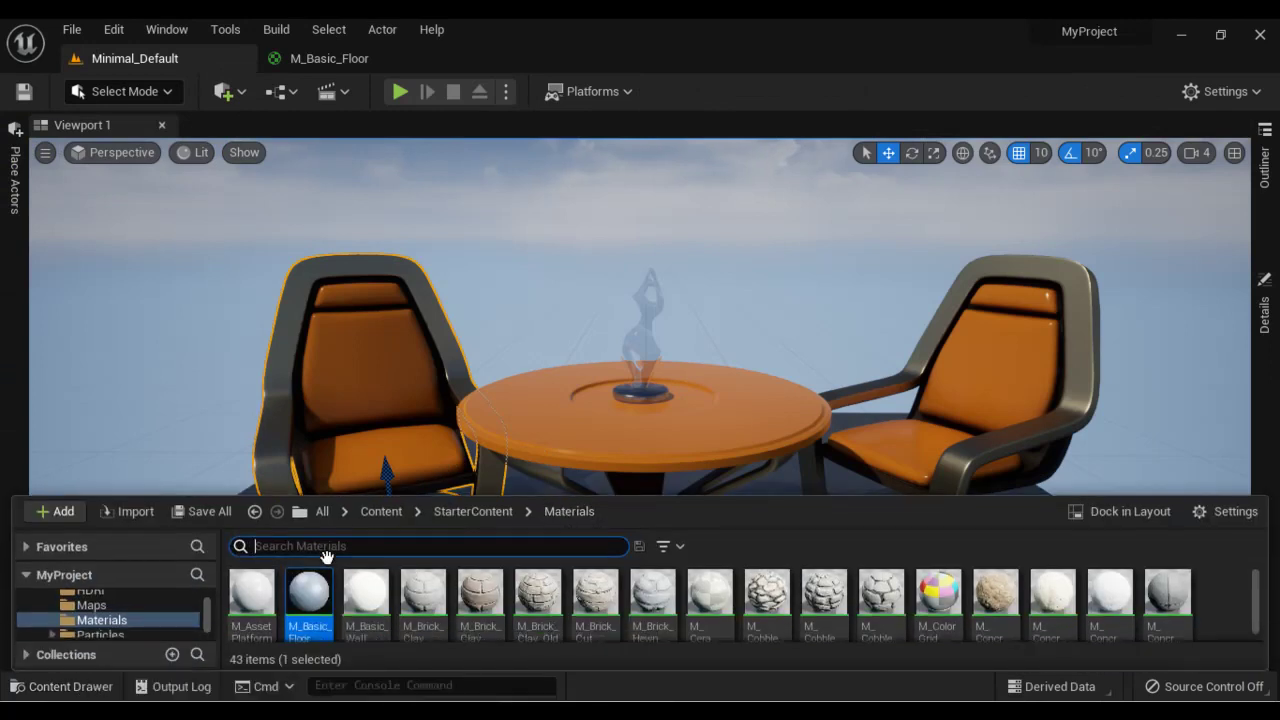
scroll(210, 622, up, 5)
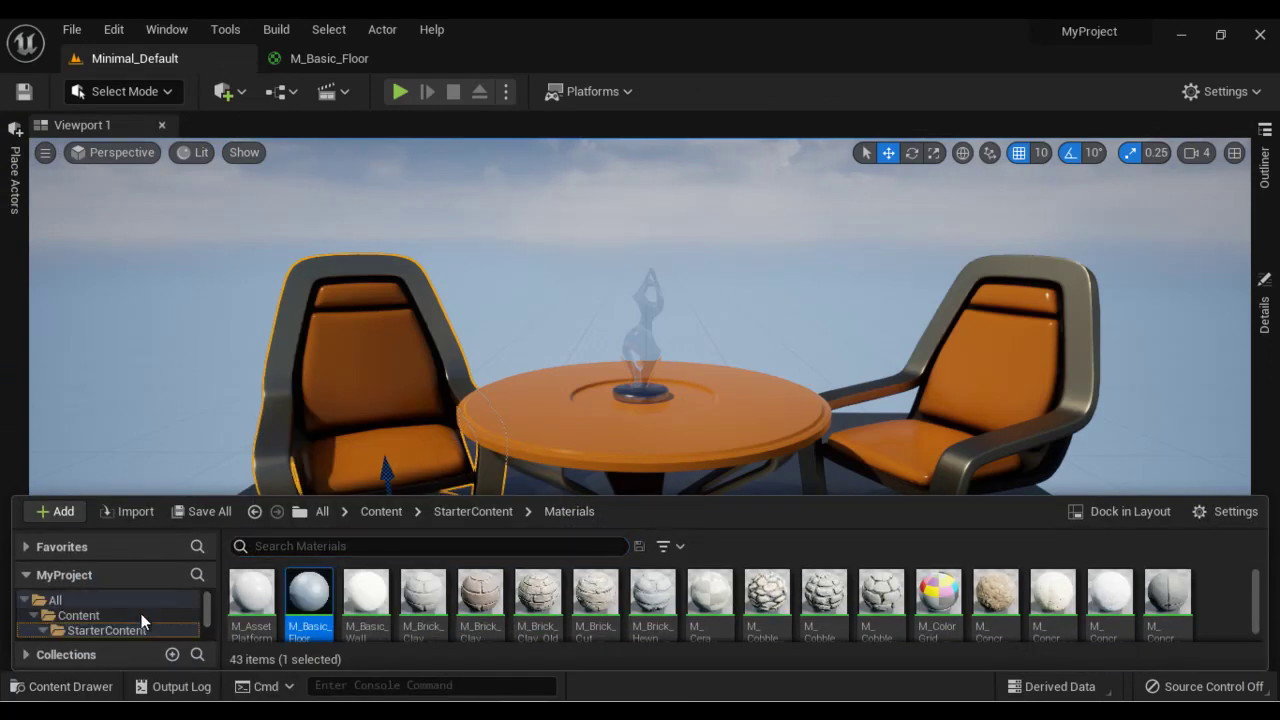
scroll(143, 620, down, 2)
click(110, 615)
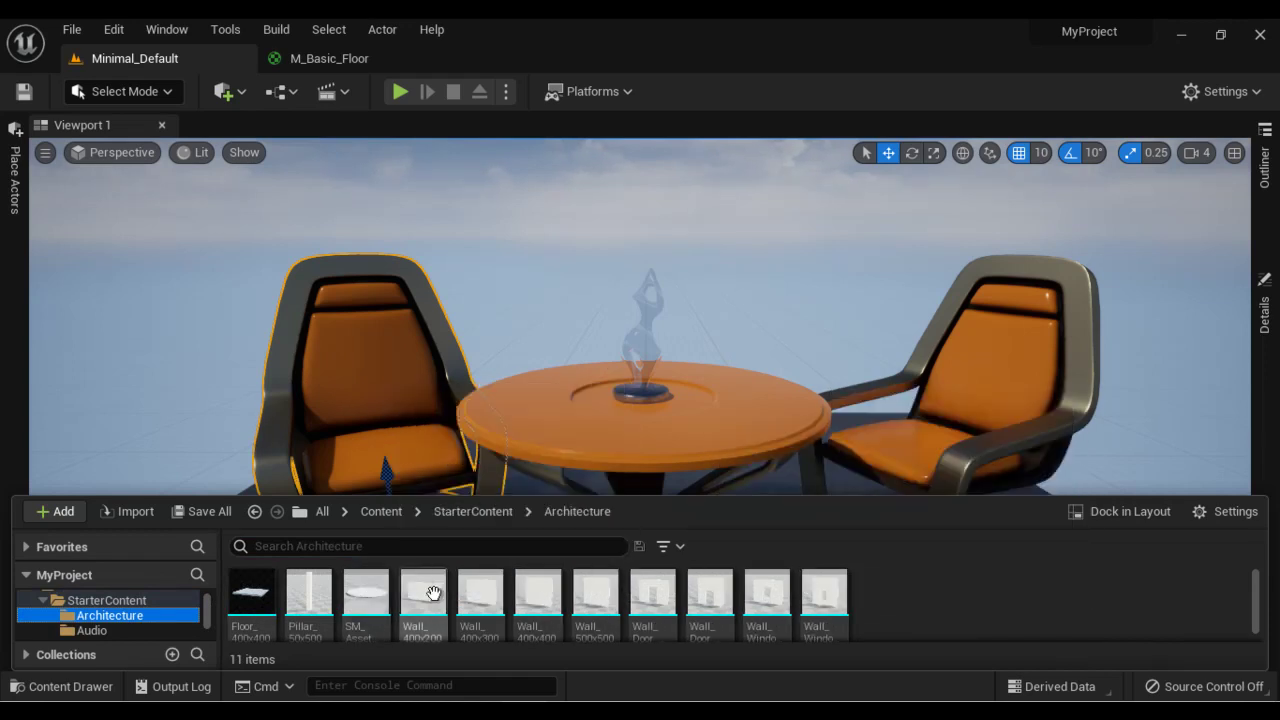
Step: Open the SM_AssetPlatform mesh from the Architecture folder in its own editor, and return to the Minimal_Default level
double_click(366, 597)
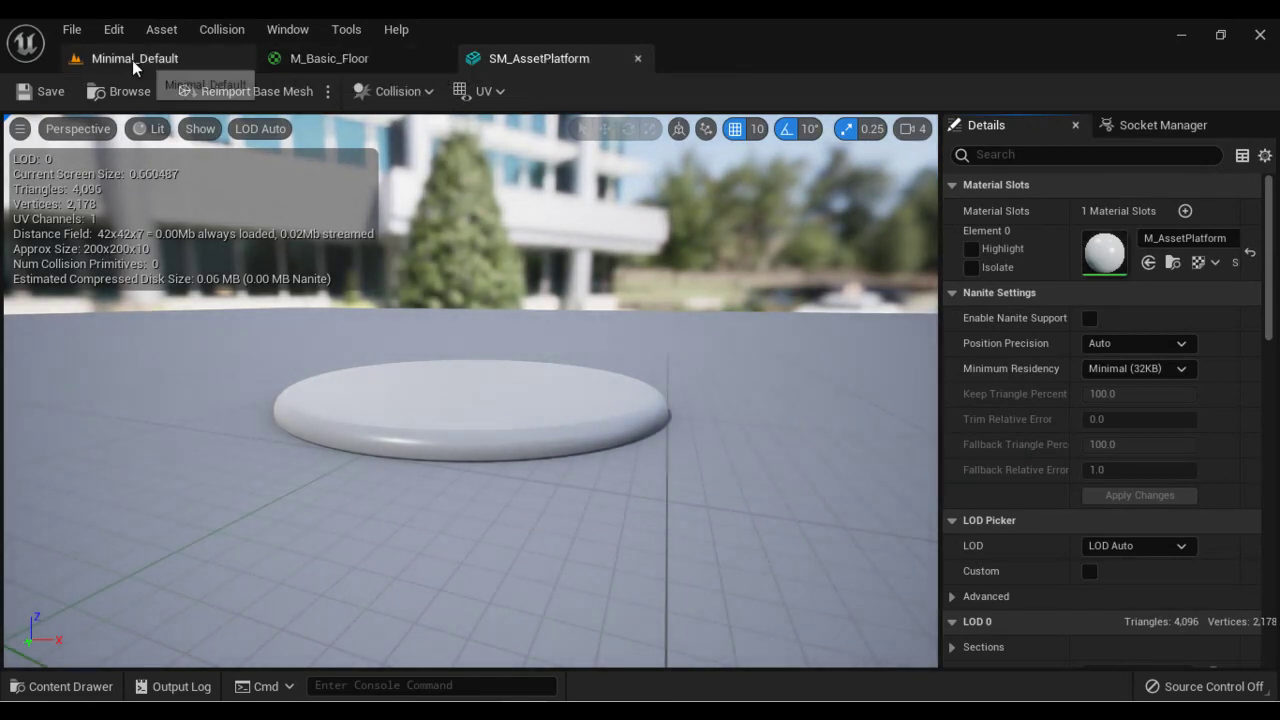
click(164, 57)
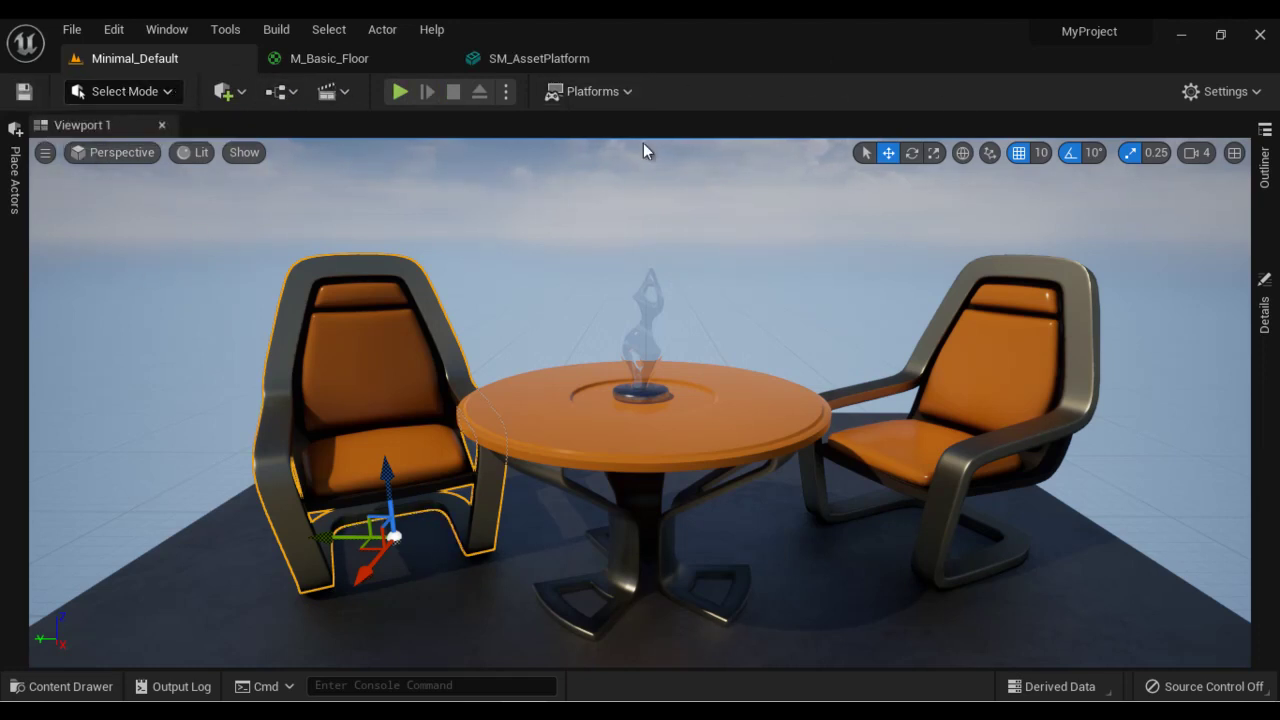
Step: Review the editing modes, the content and actor placement options, and the Blueprint and cinematics commands
click(168, 93)
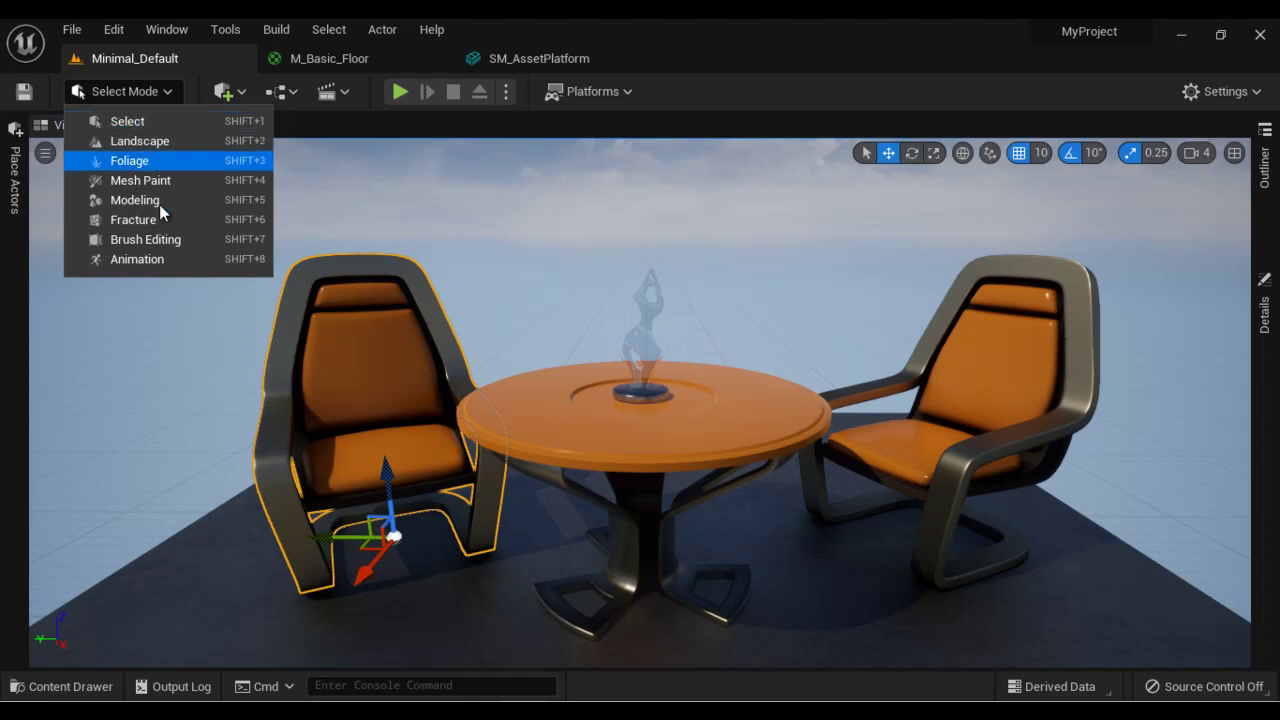
click(243, 93)
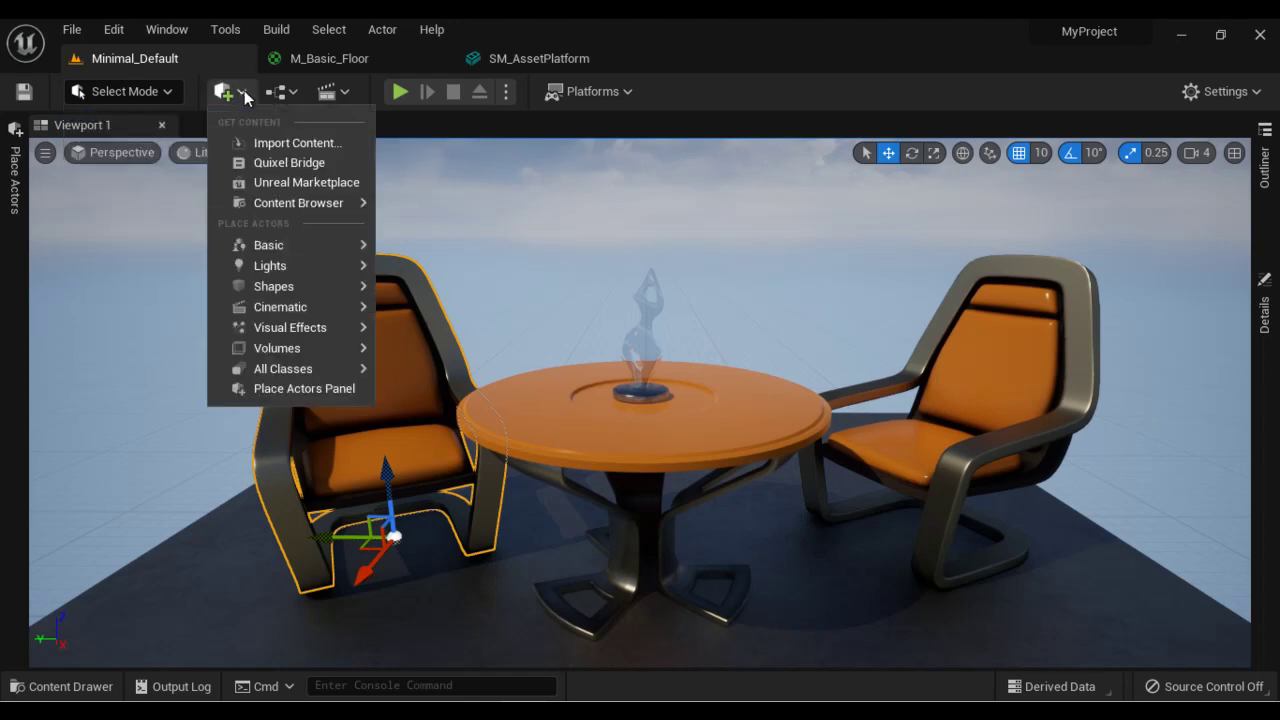
mouse_move(270, 250)
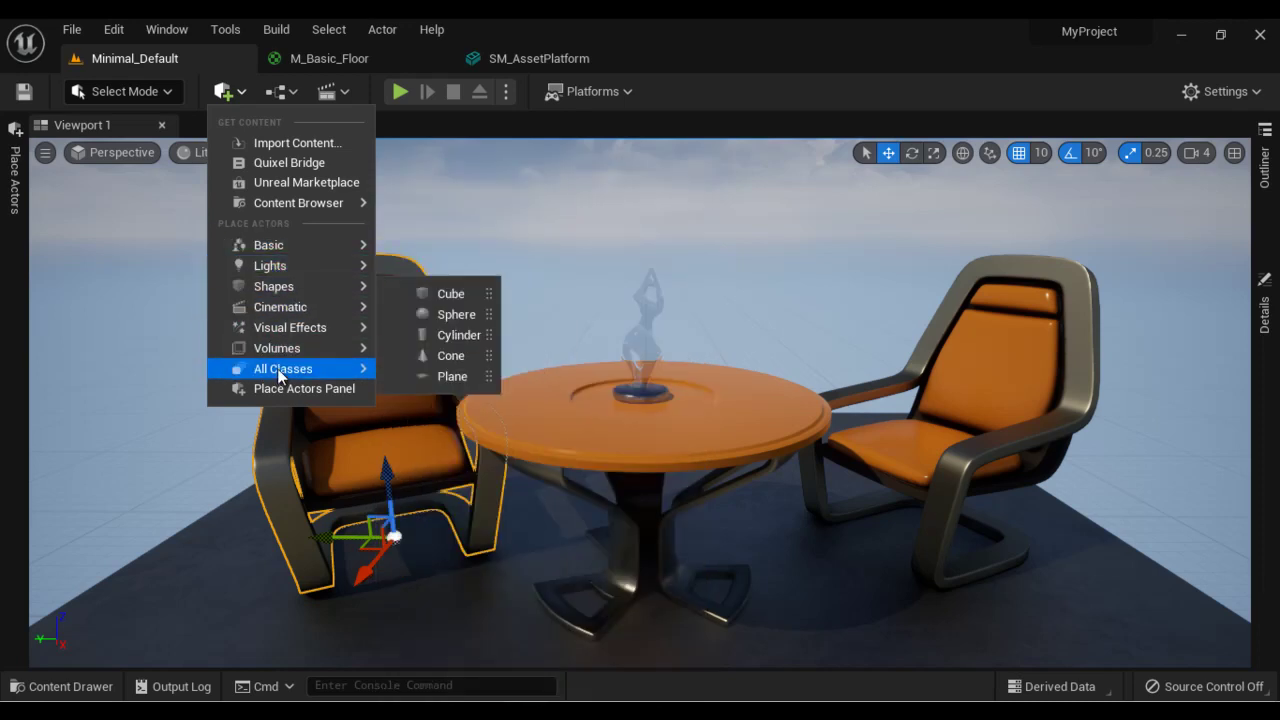
mouse_move(280, 380)
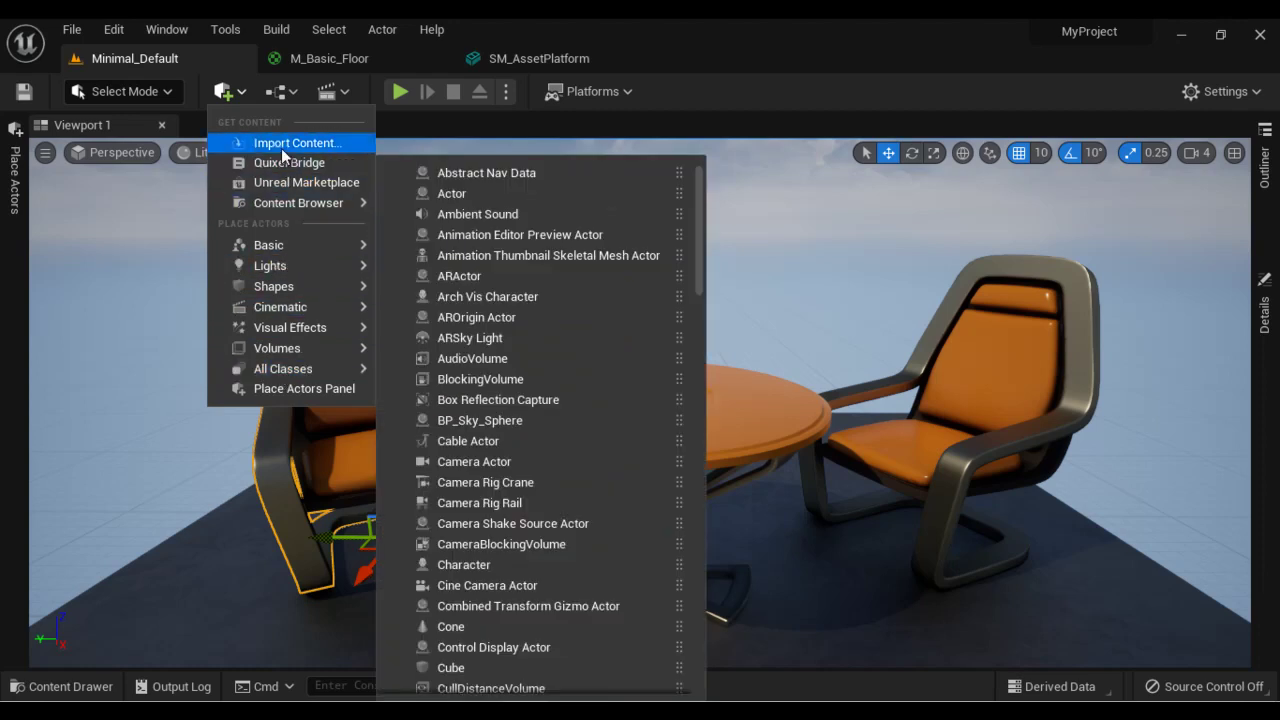
mouse_move(284, 206)
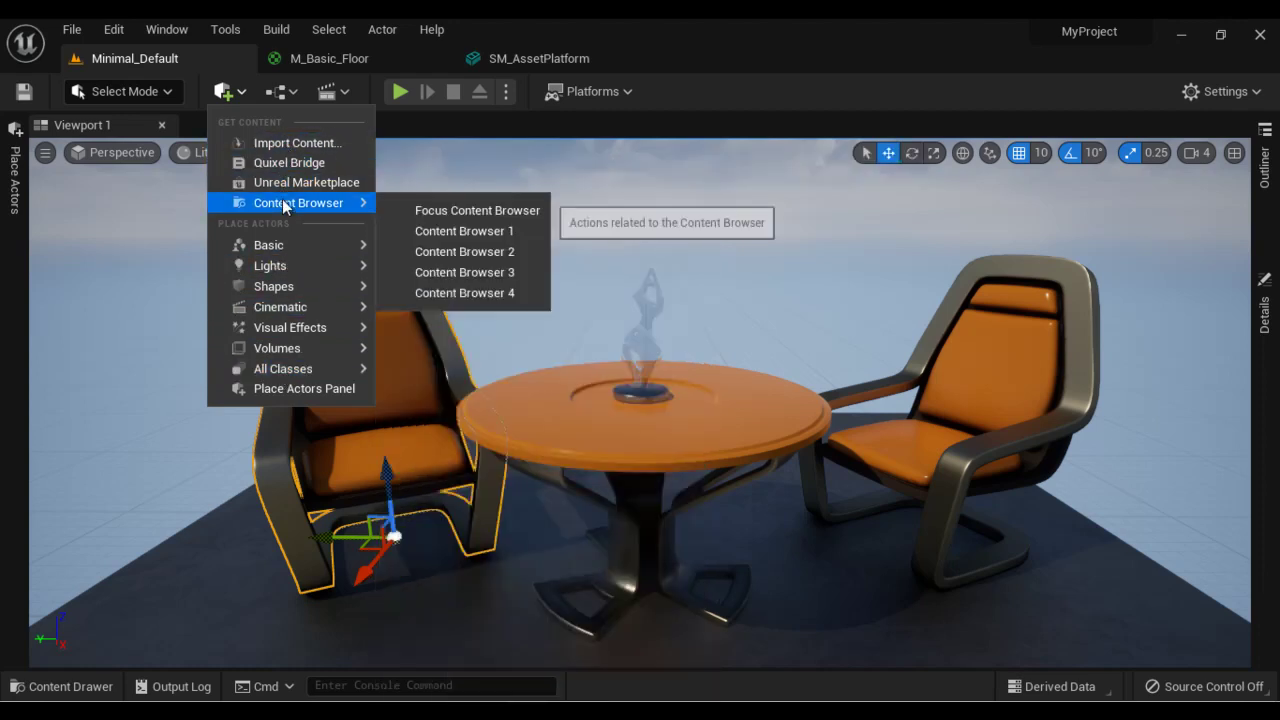
click(295, 91)
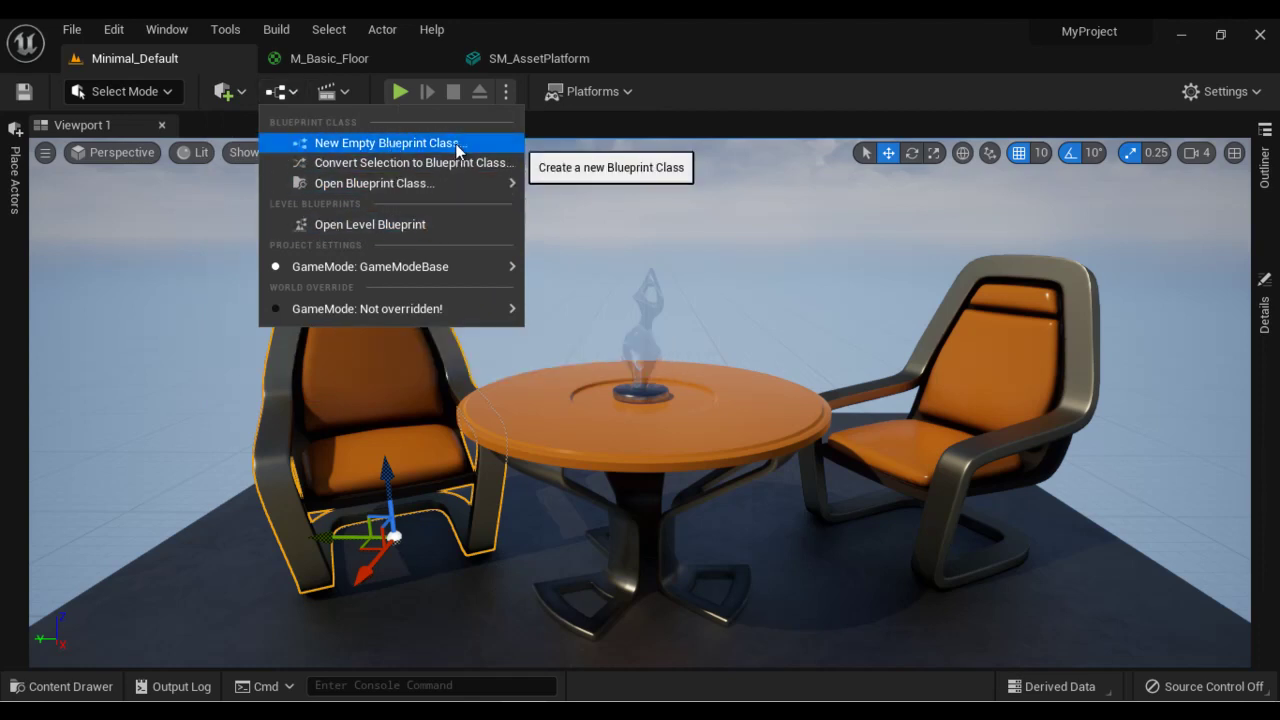
click(345, 92)
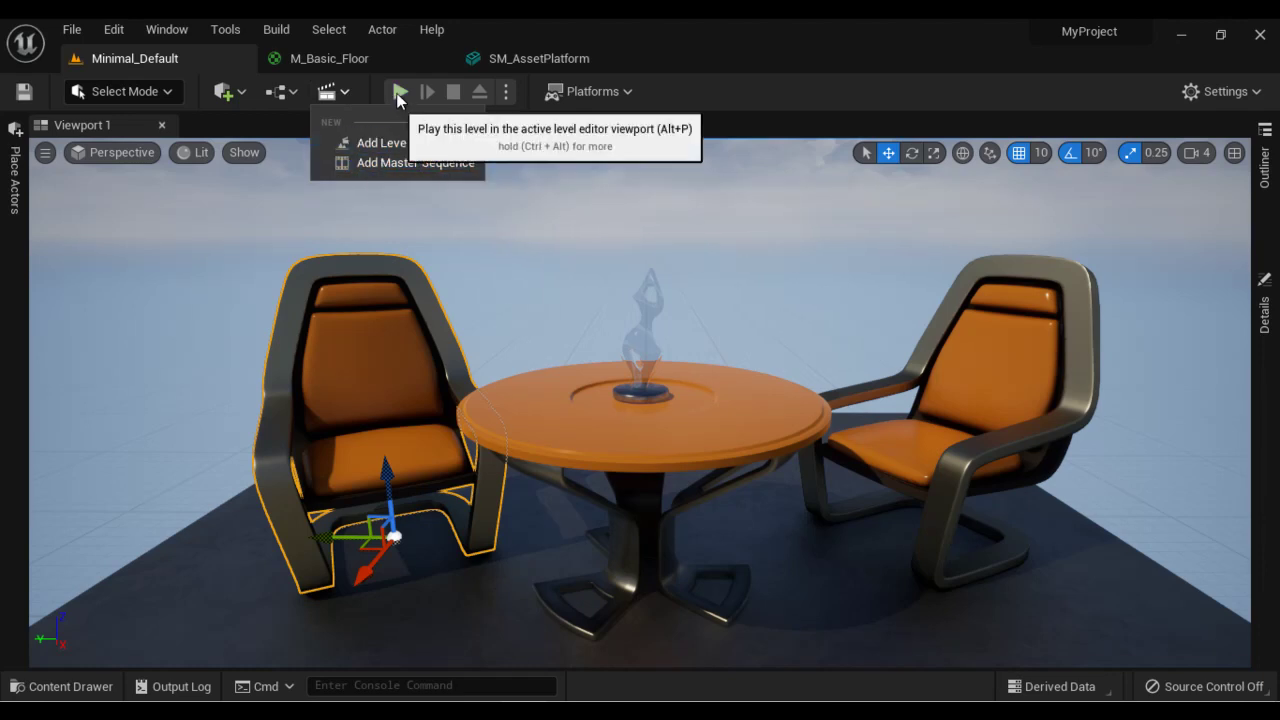
click(699, 97)
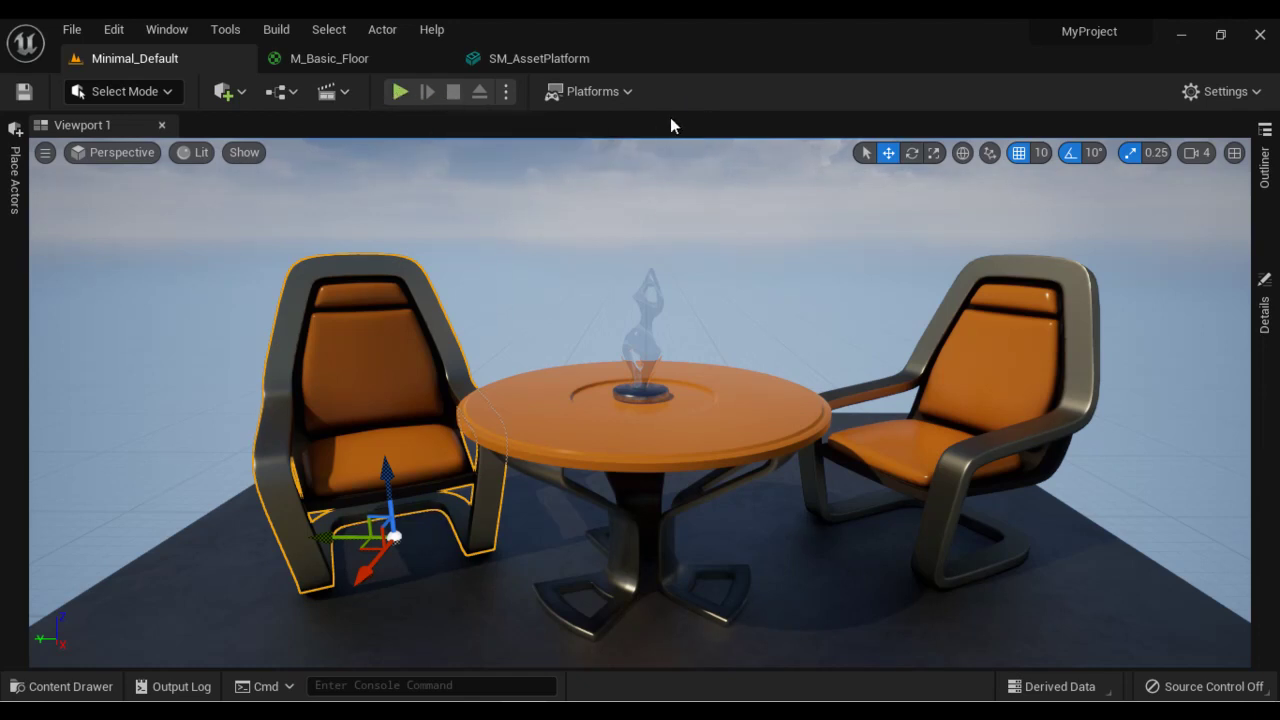
Step: Review the platform options, including those for Windows, and the editor's general settings
click(632, 91)
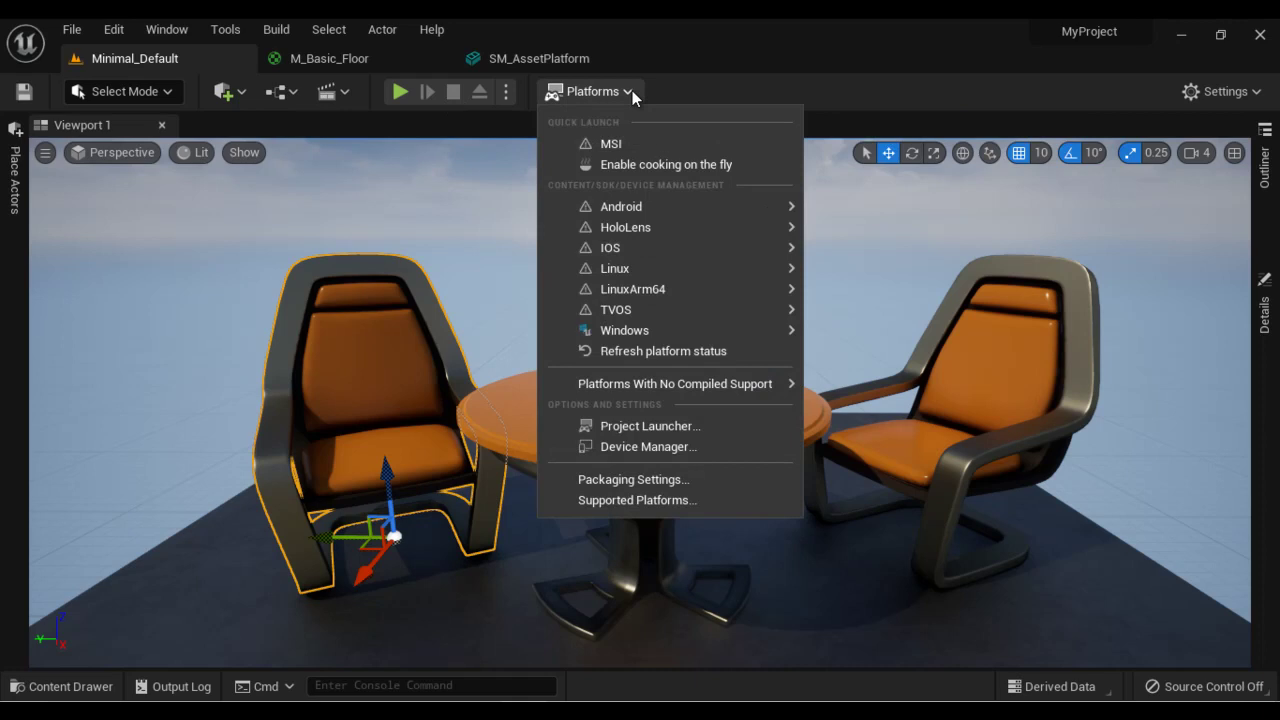
mouse_move(624, 332)
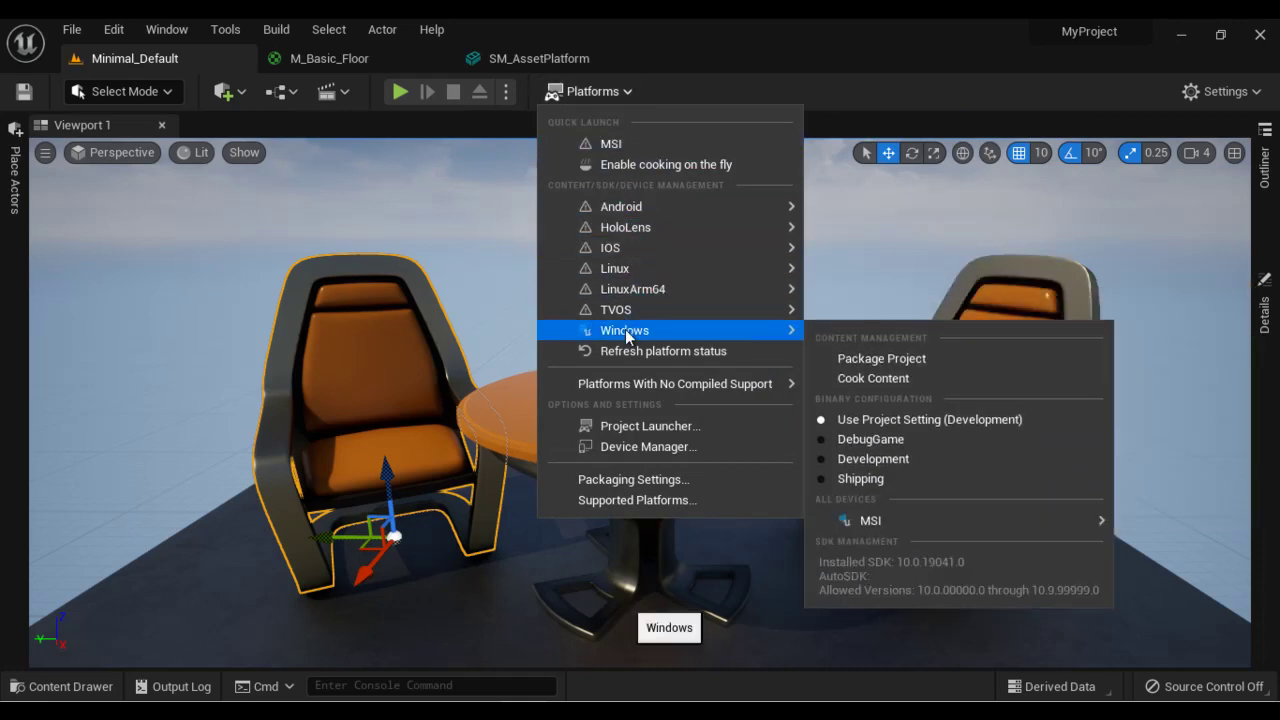
click(945, 92)
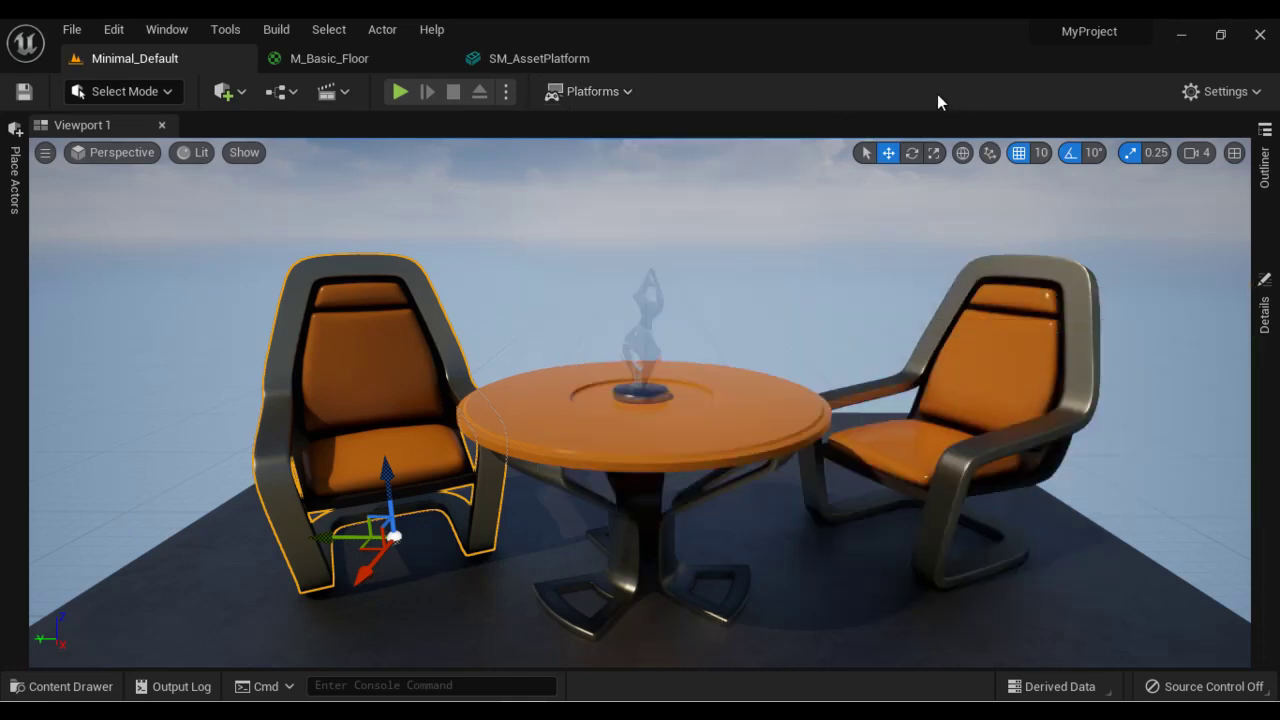
click(1266, 99)
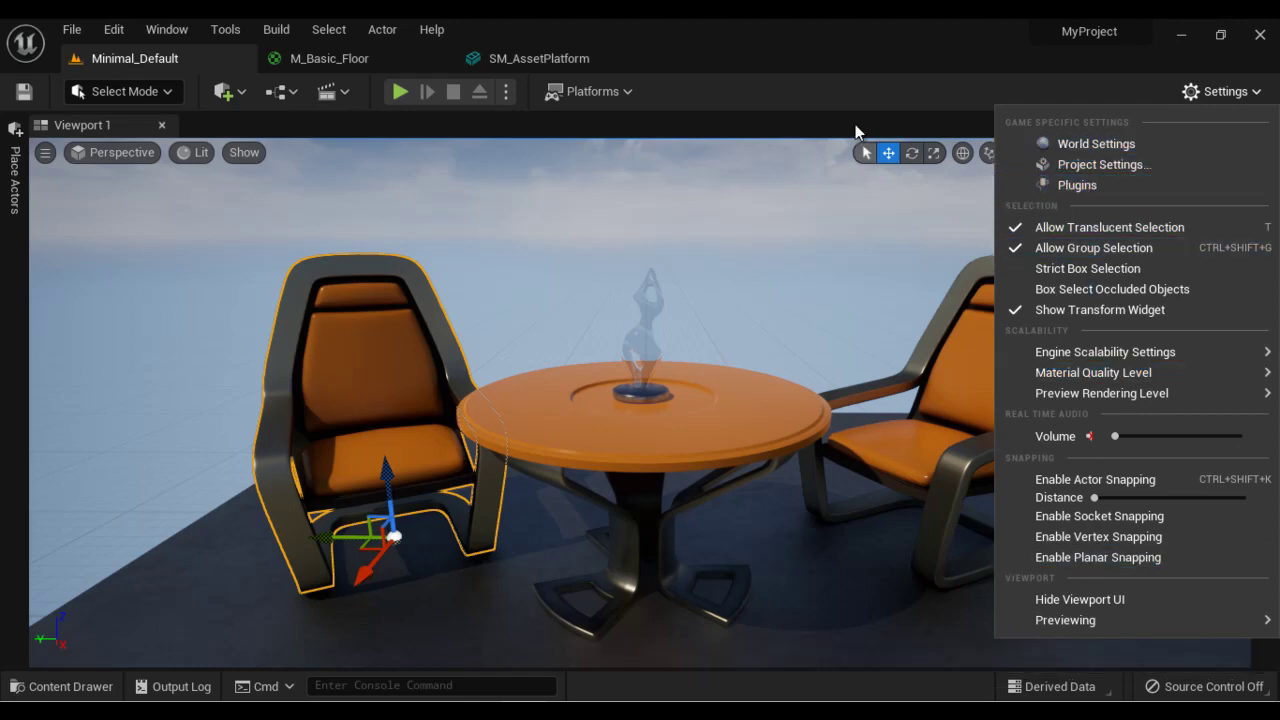
click(844, 100)
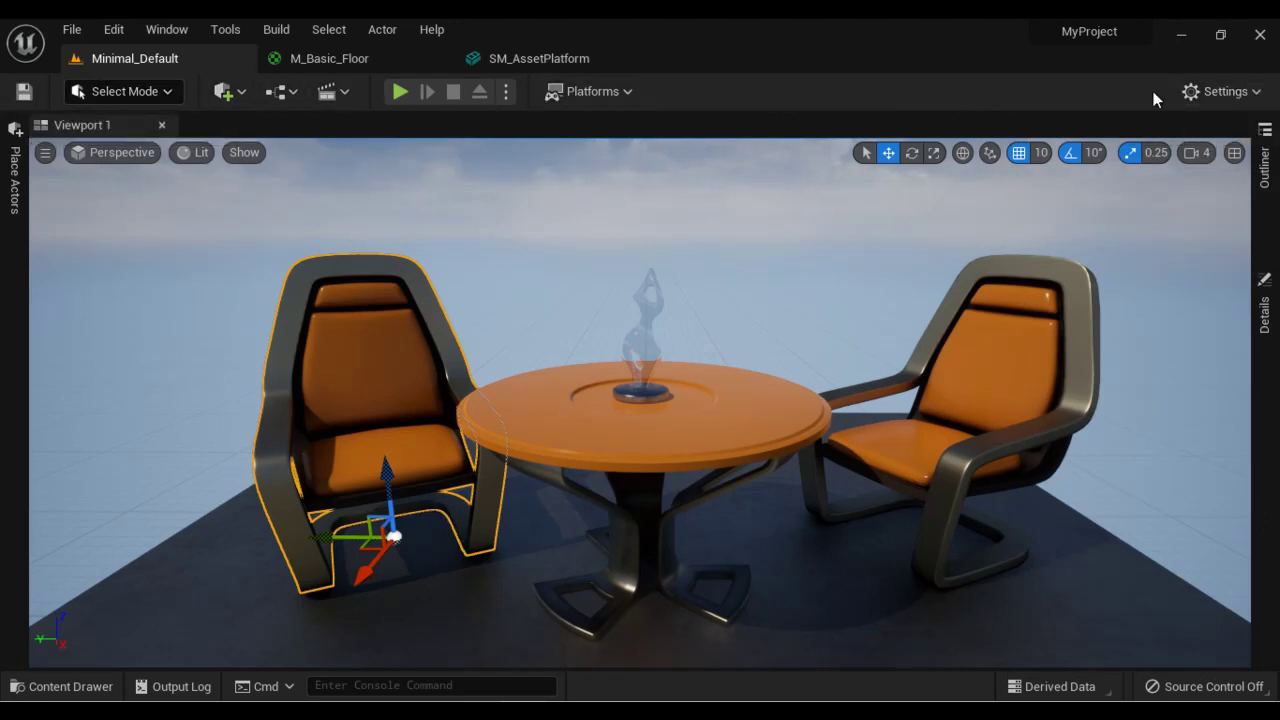
Step: Play the Minimal_Default level in the viewport and stop the play session
click(400, 94)
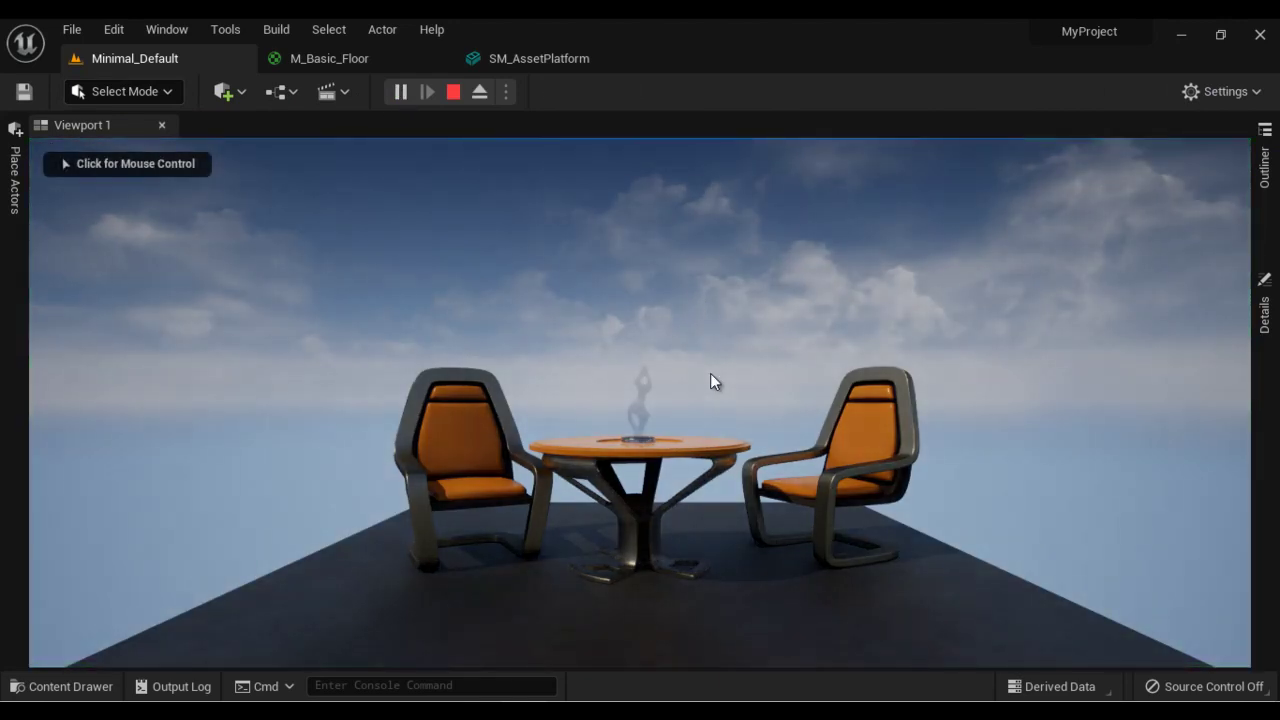
click(453, 92)
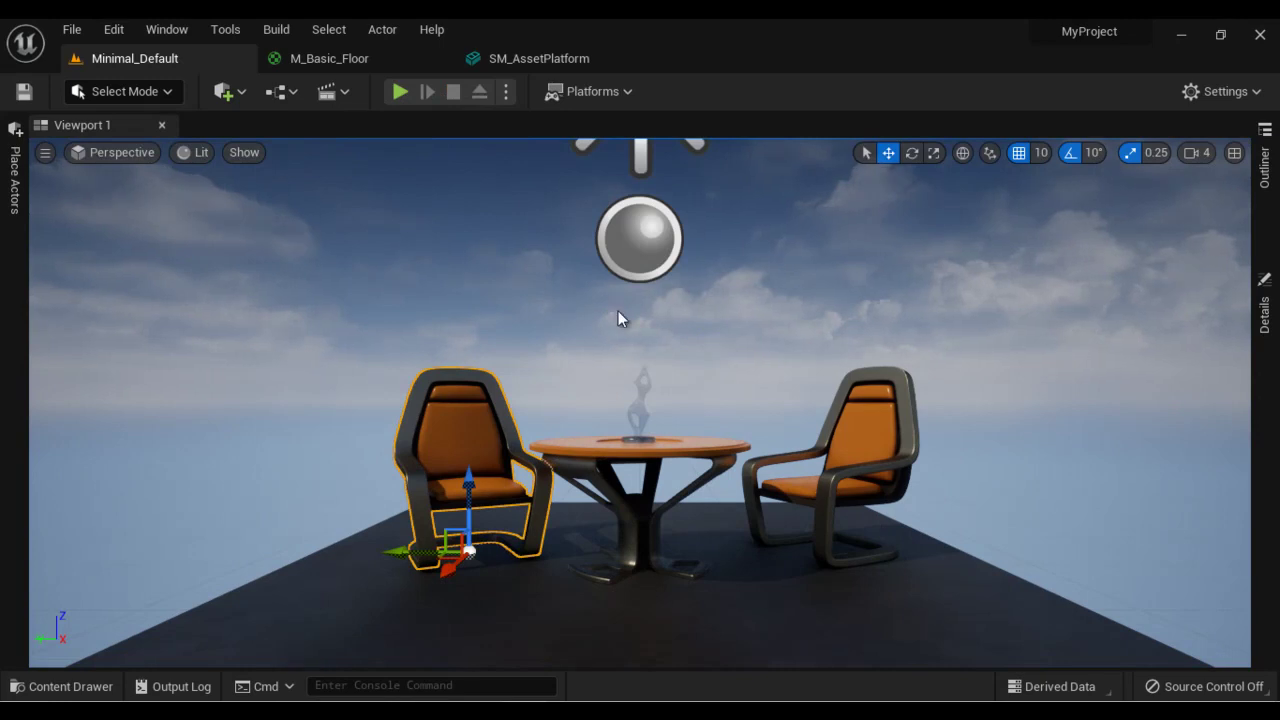
Step: Place a Cube shape on the floor in front of the chair on the right of the table and raise it
click(15, 180)
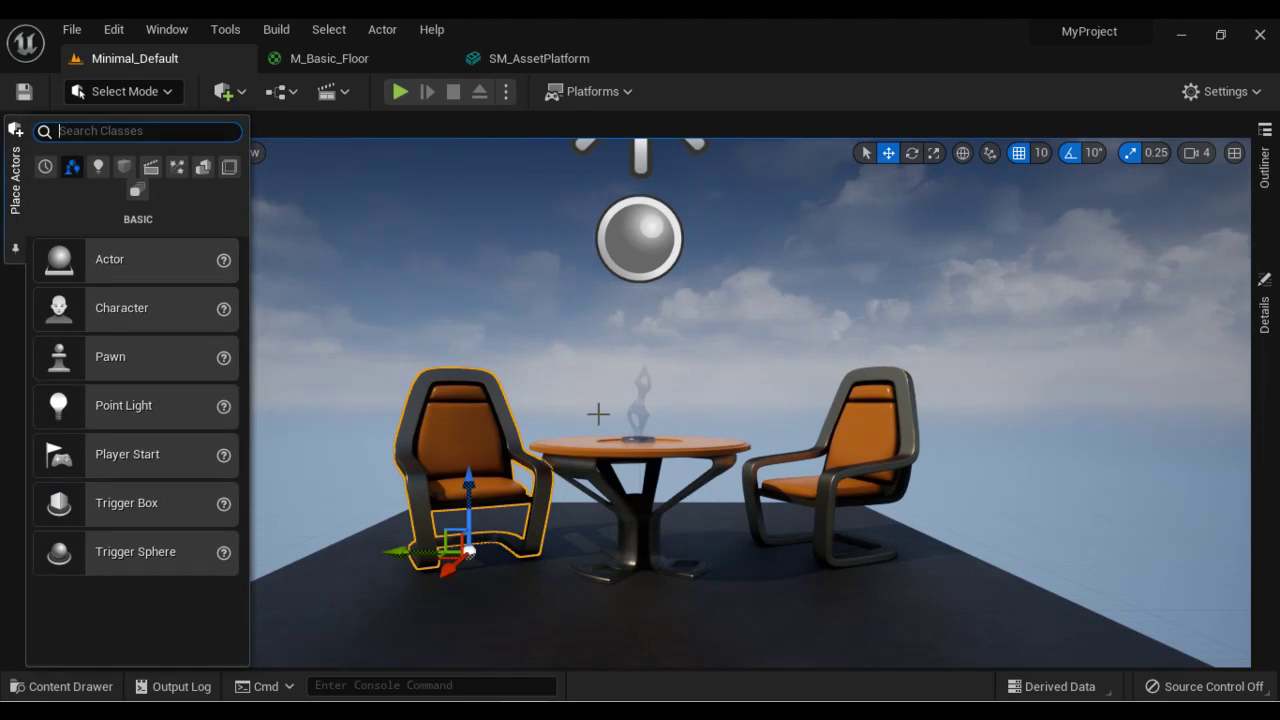
click(123, 166)
drag(138, 262, 877, 585)
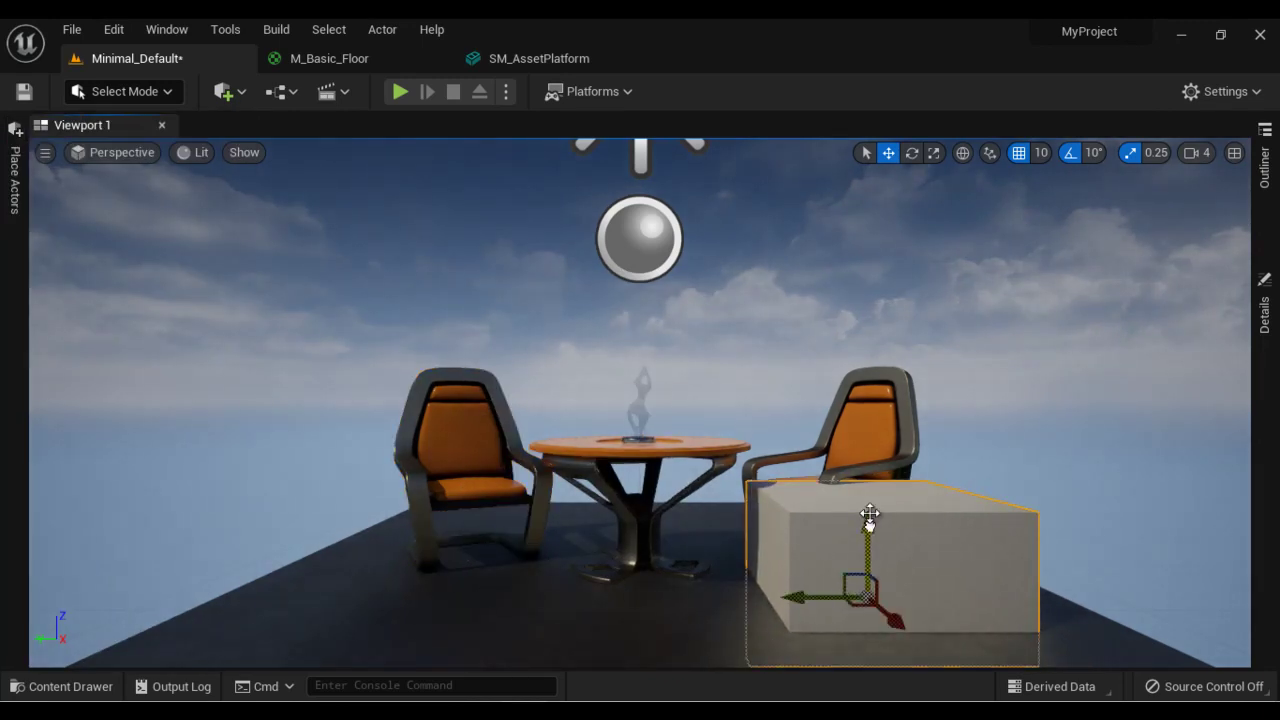
drag(869, 520, 868, 482)
scroll(820, 488, down, 5)
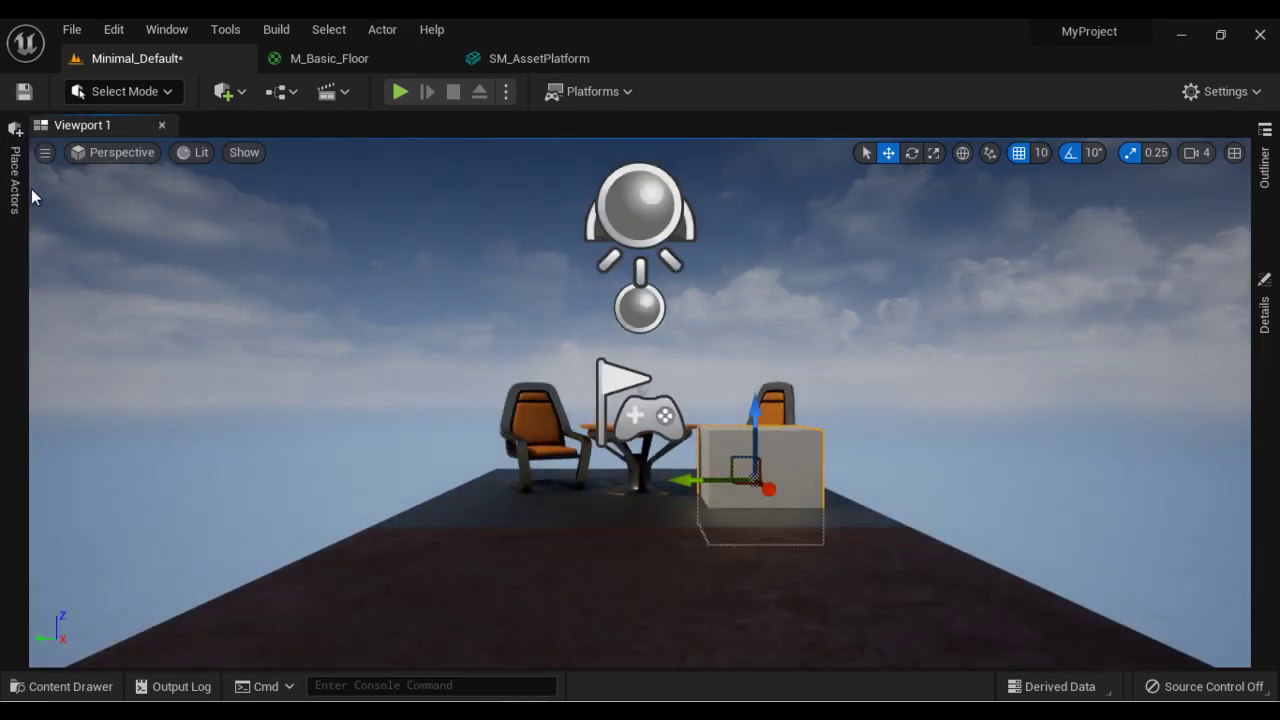
Step: Add a Point Light above the floor in front of the chair on the left of the table and raise it
click(15, 185)
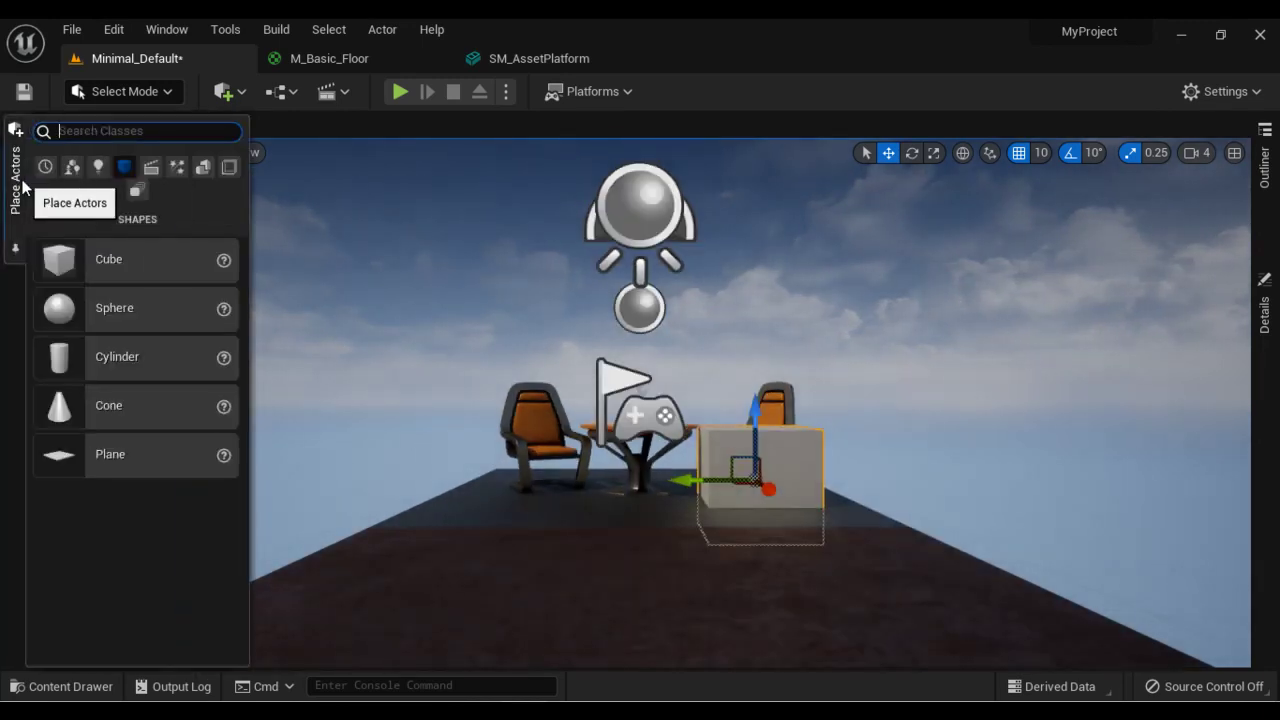
click(98, 167)
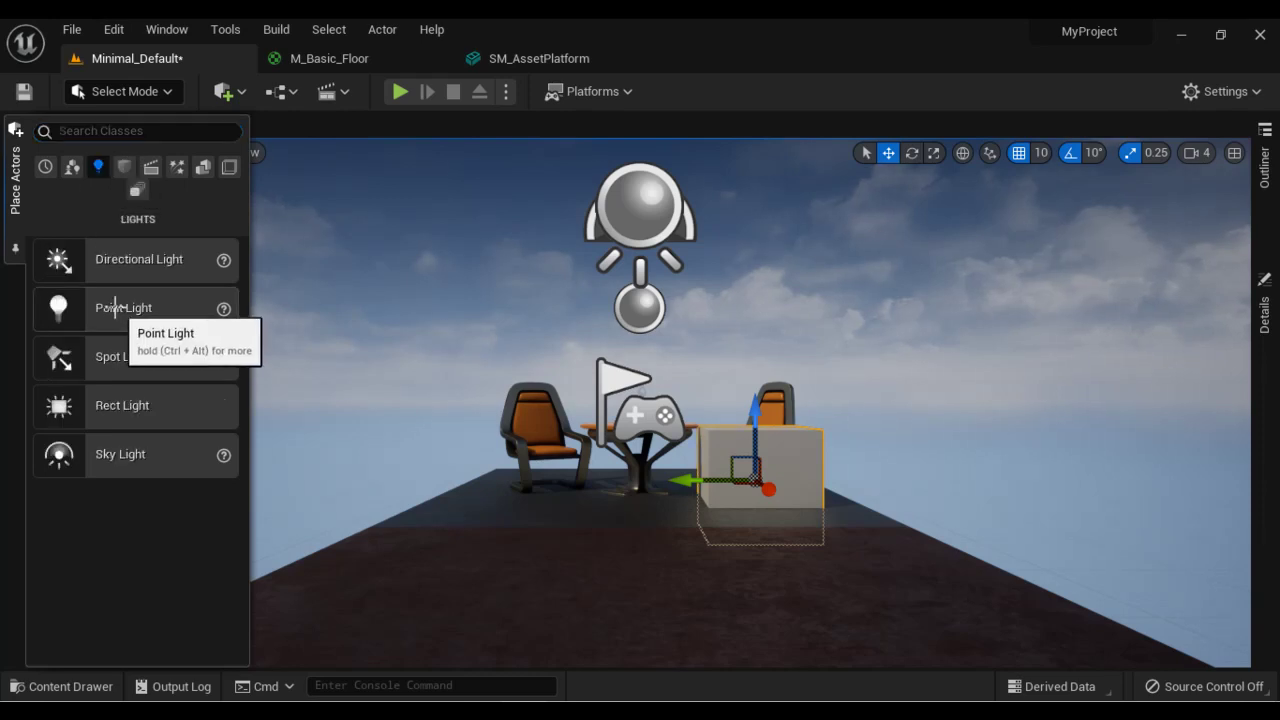
drag(129, 306, 565, 502)
drag(562, 410, 562, 345)
click(15, 175)
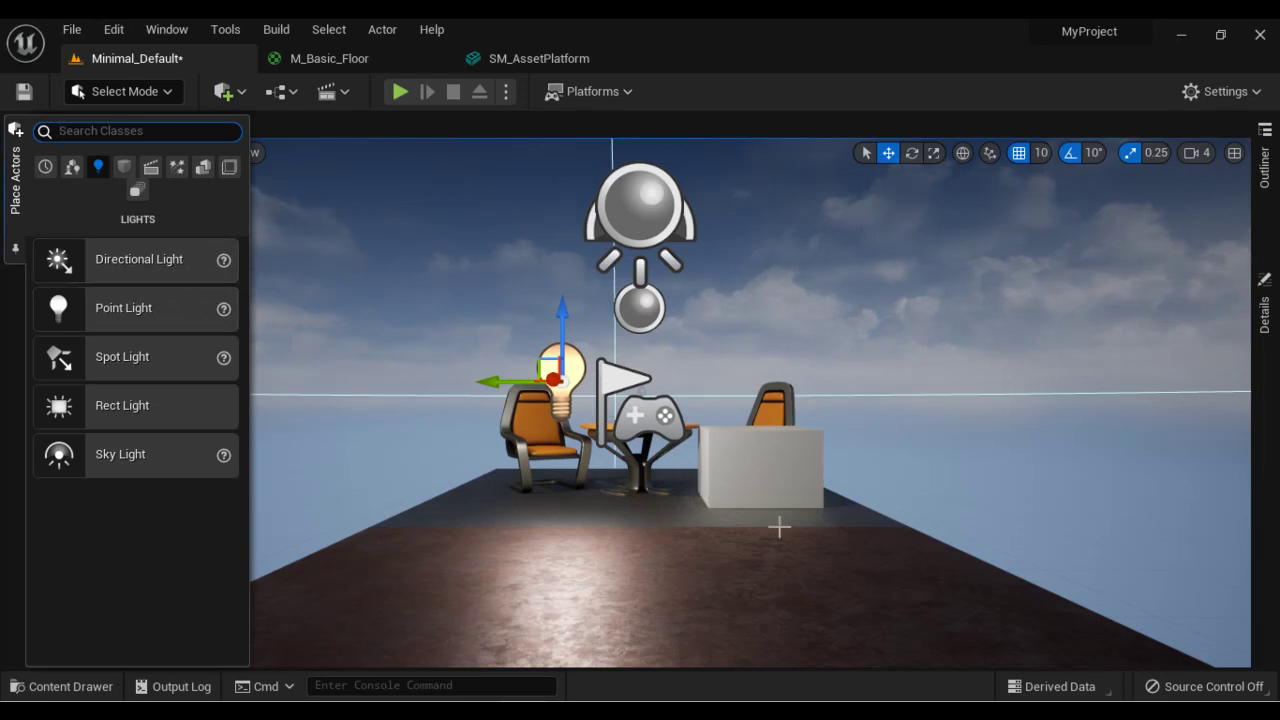
click(824, 111)
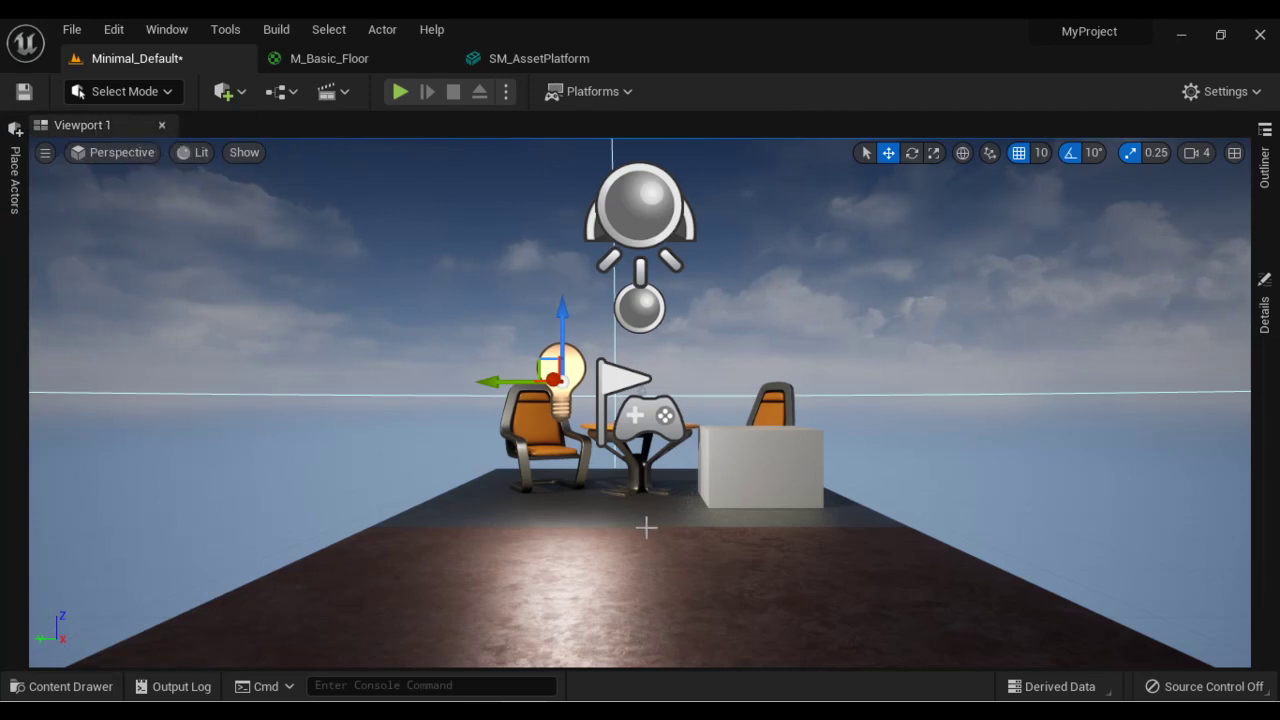
Step: Locate the level's actors by selecting the Light Source, SkyLight, a Chair, a Floor and the Table in the Outliner
scroll(646, 527, down, 10)
alt+drag(613, 470, 594, 307)
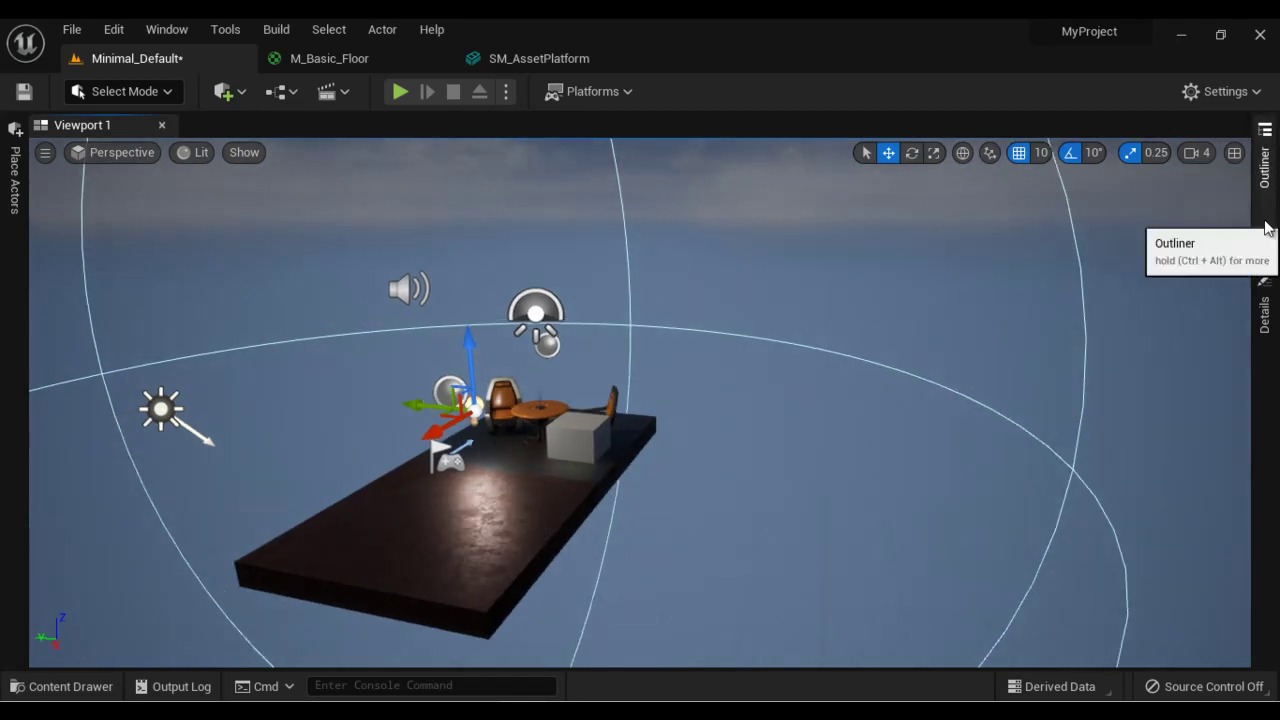
click(1264, 162)
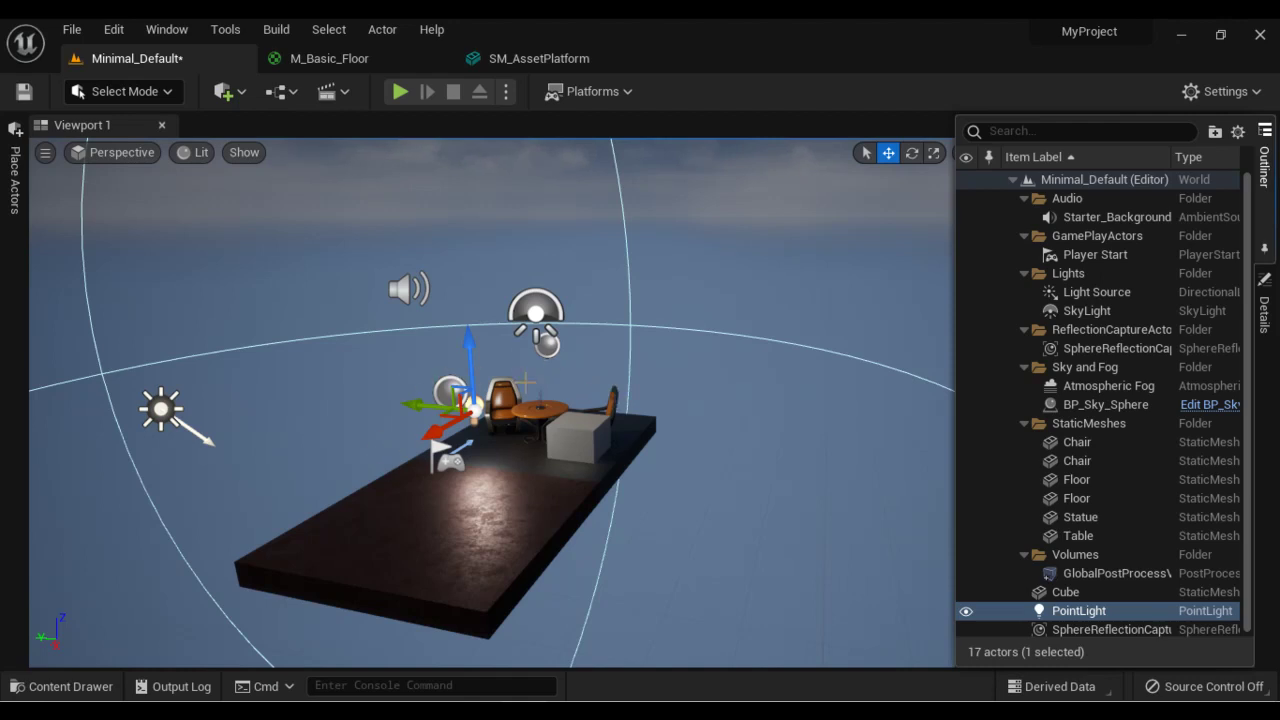
click(1095, 291)
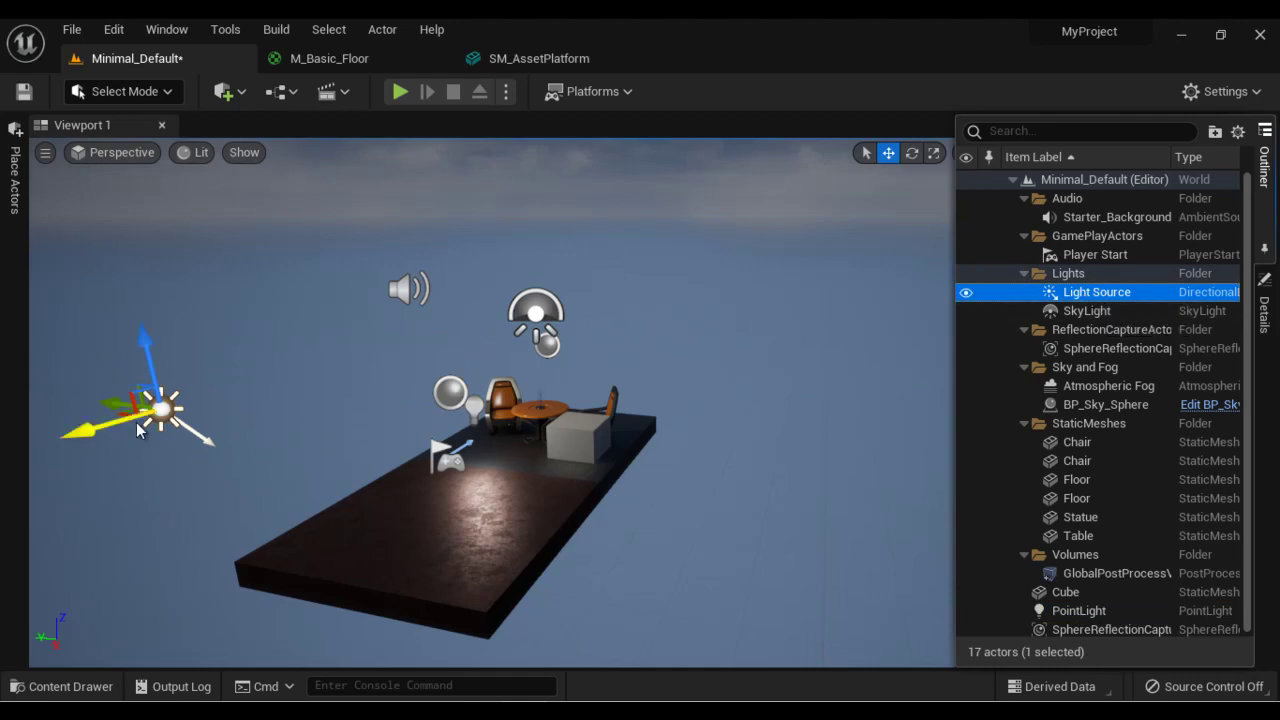
click(1105, 313)
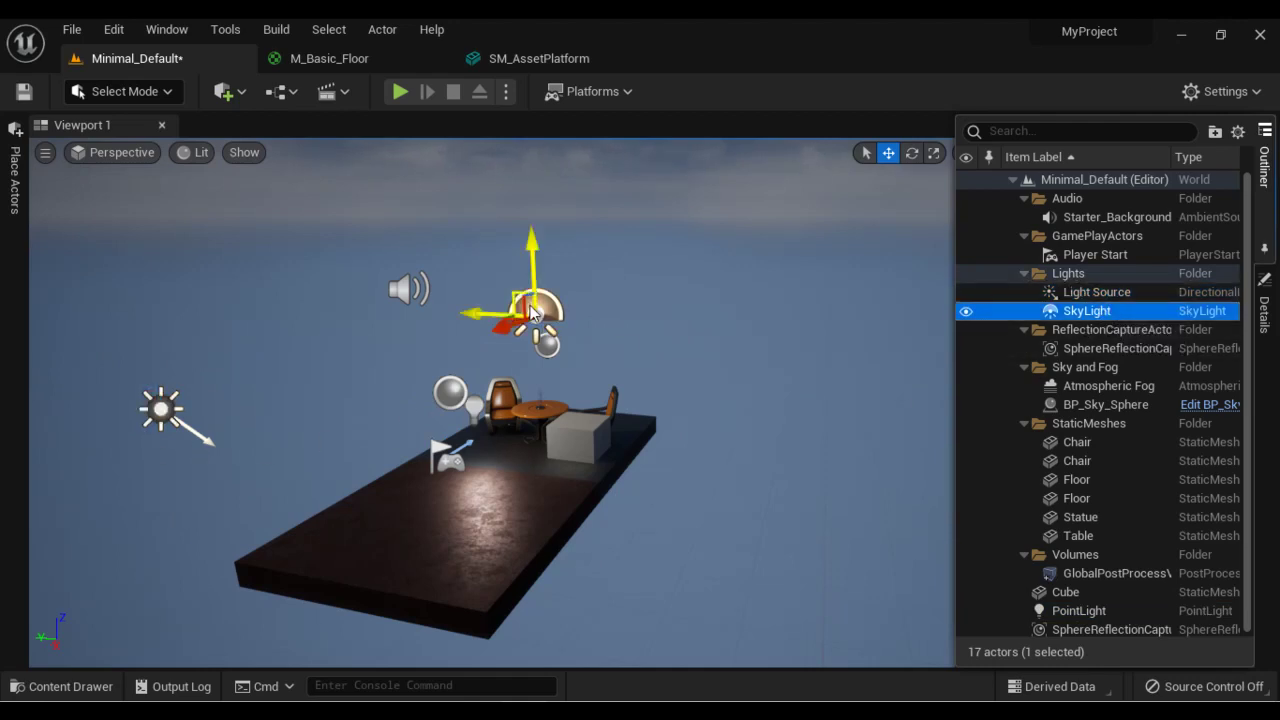
click(1080, 442)
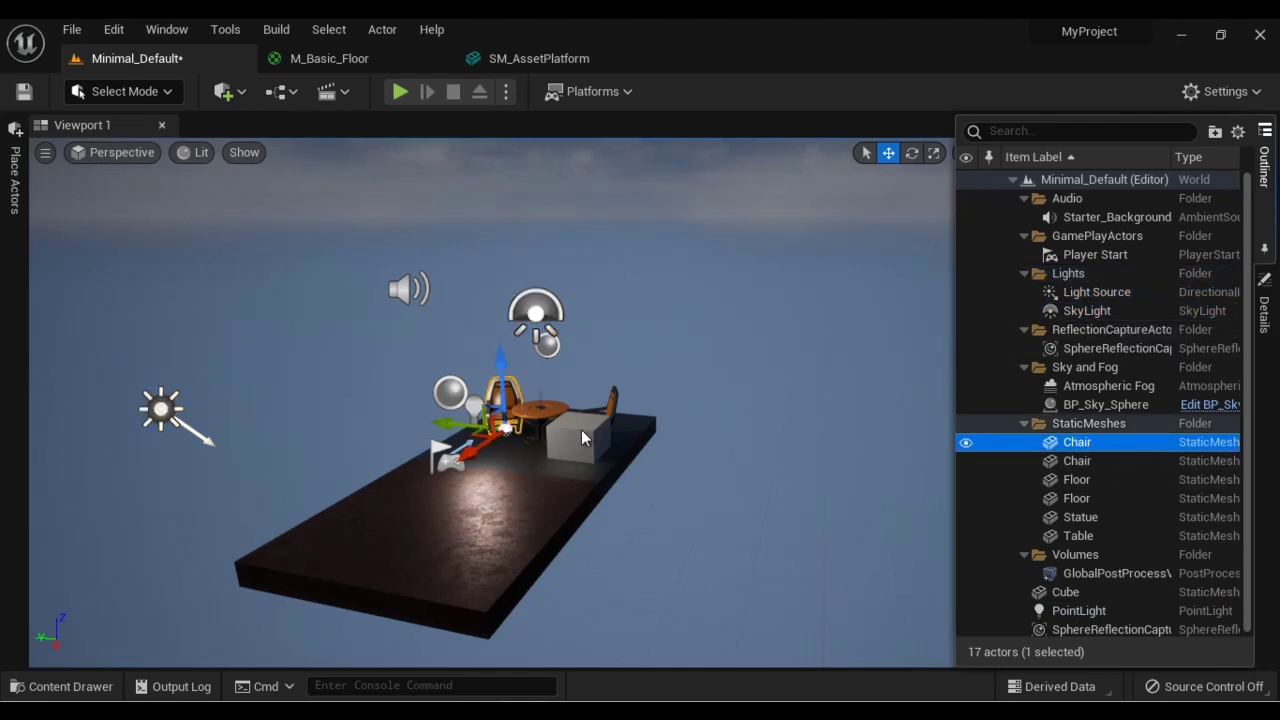
click(1069, 480)
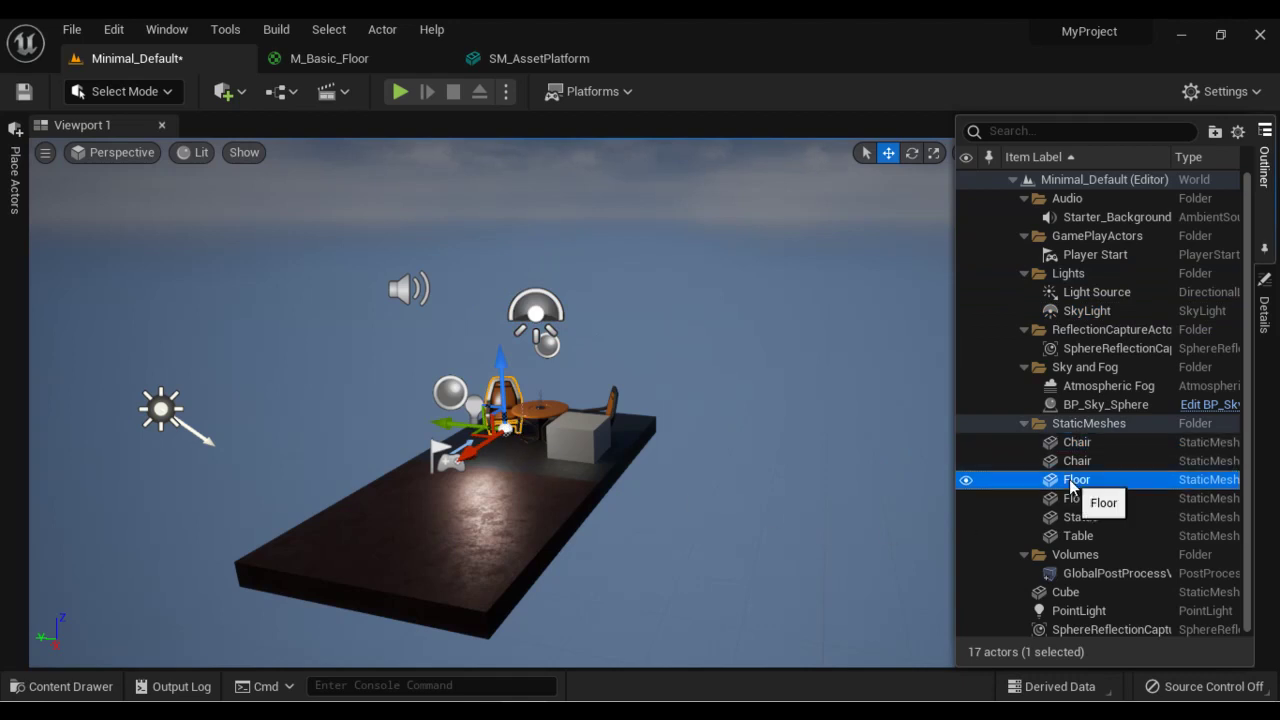
click(1079, 535)
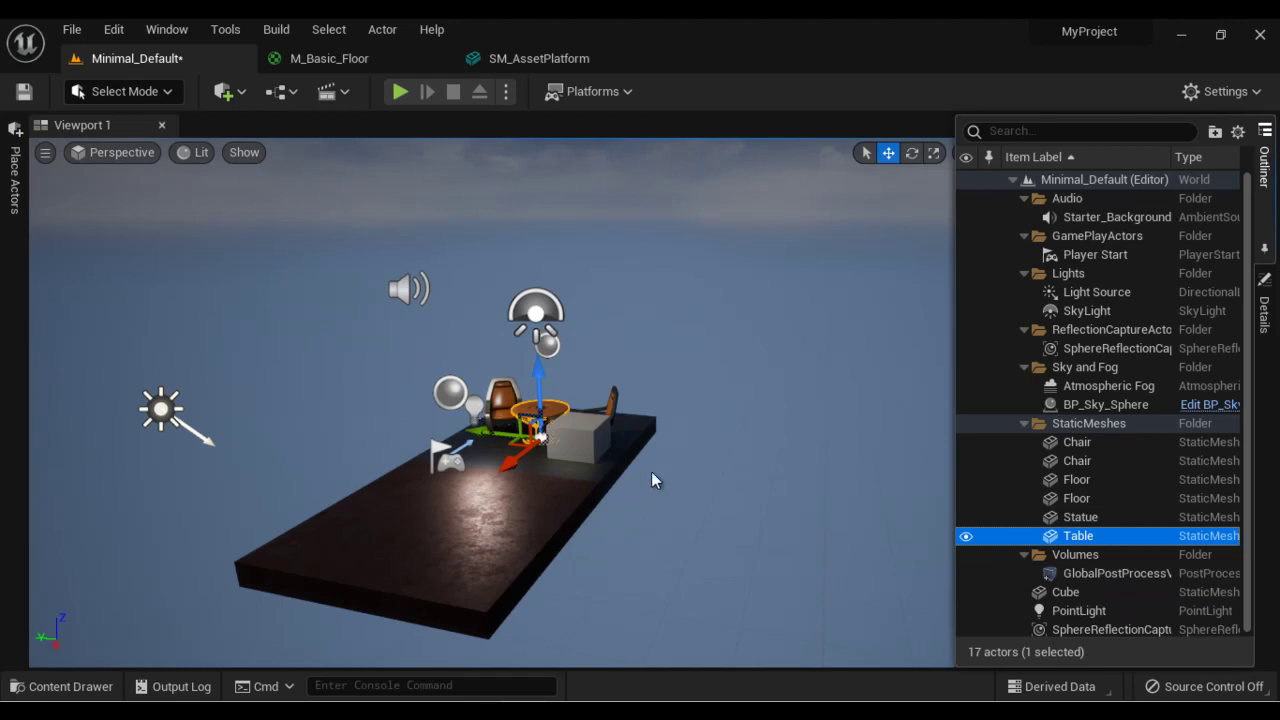
Step: Examine the transform, static mesh and material details of the table and of the chair on its left
click(1270, 312)
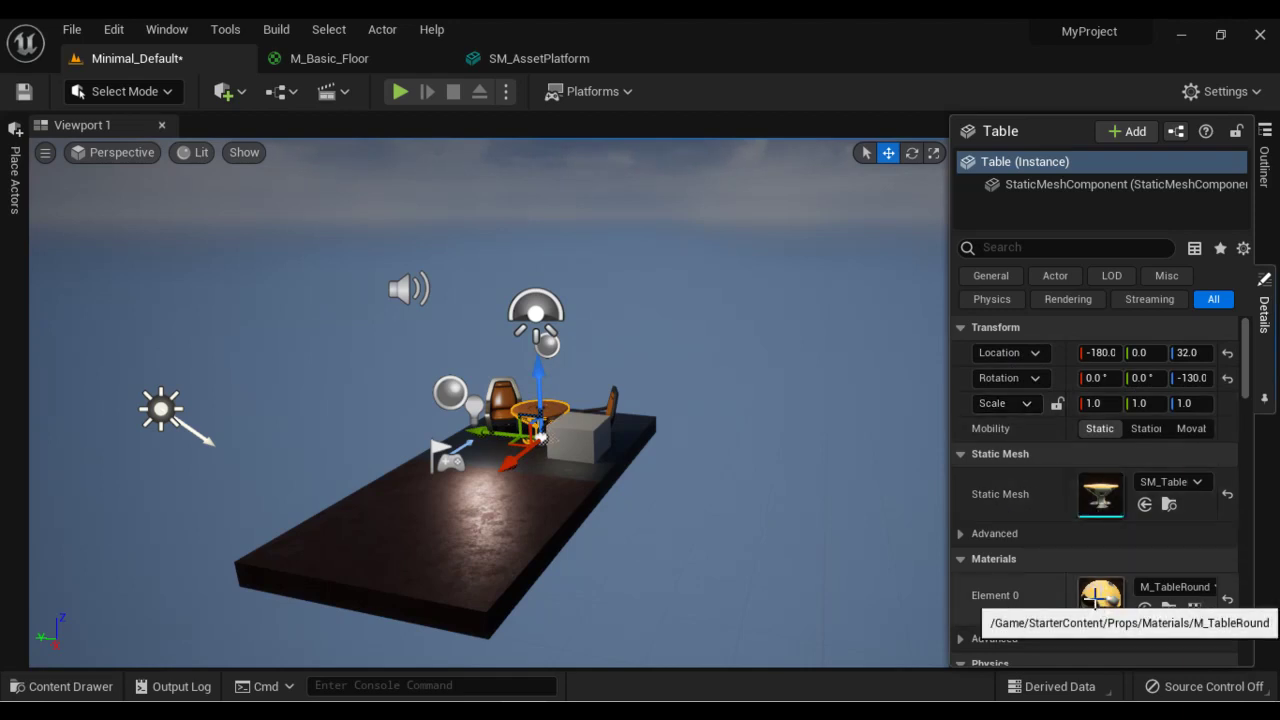
click(518, 404)
click(1265, 316)
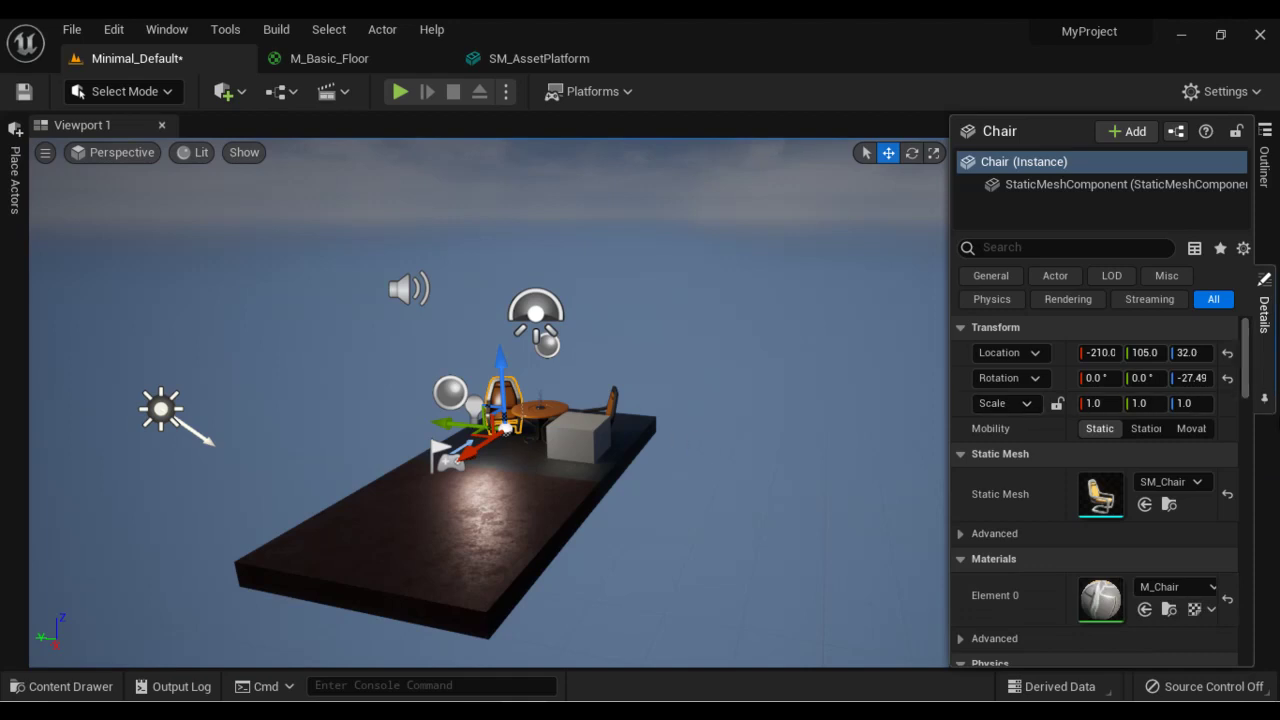
mouse_move(1245, 340)
mouse_down()
mouse_move(1224, 583)
mouse_move(1229, 328)
mouse_up()
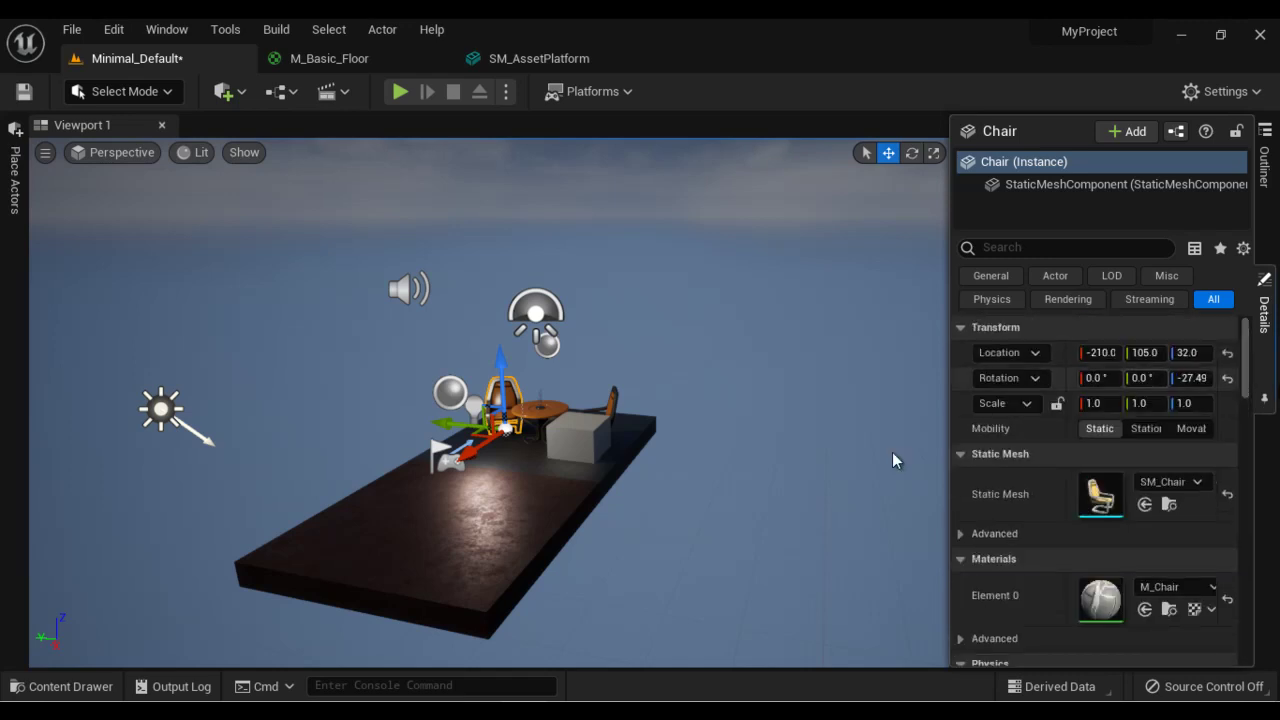
Step: Open the Content Drawer, make it taller and collapse the StarterContent tree to show its top-level asset folders
click(62, 687)
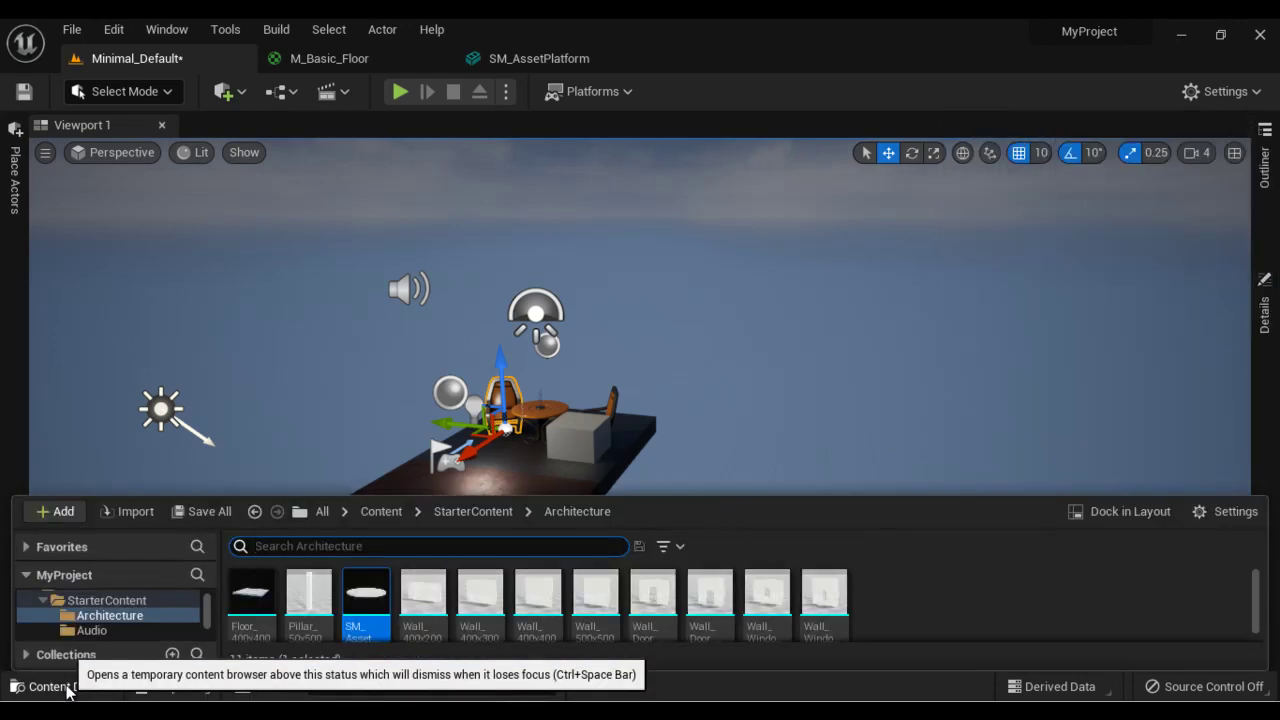
click(62, 687)
click(66, 687)
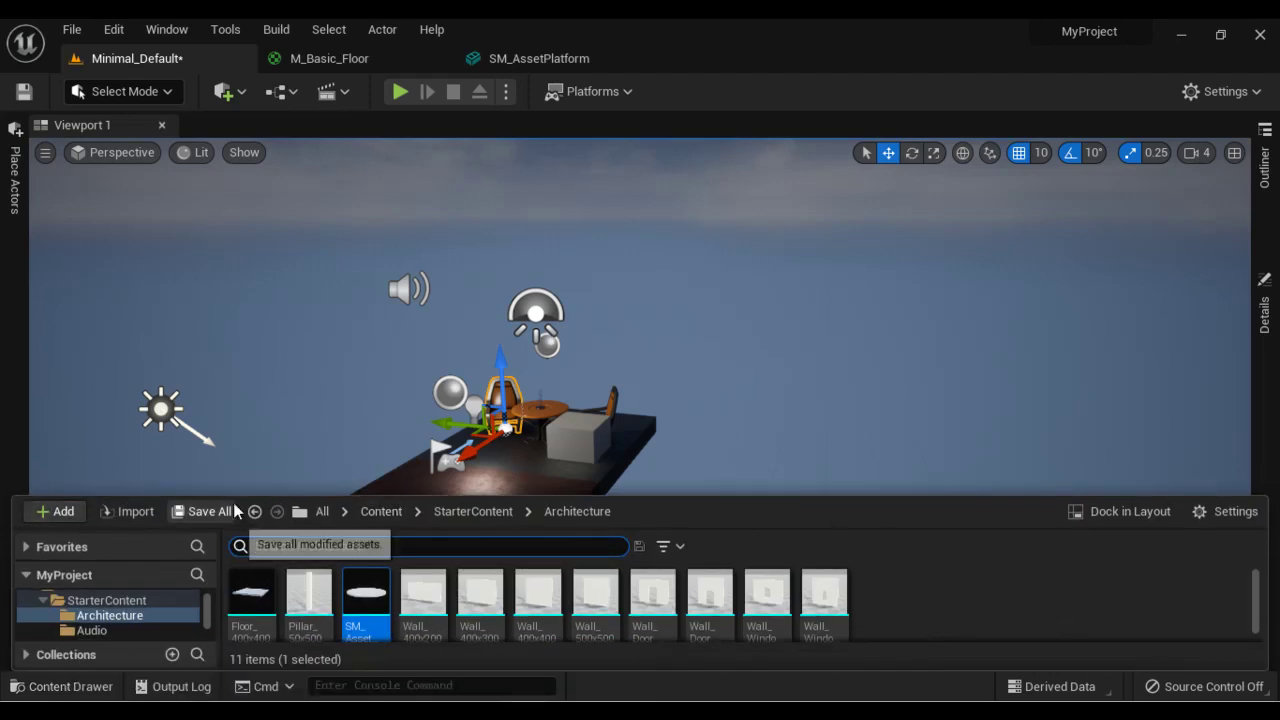
drag(750, 495, 749, 454)
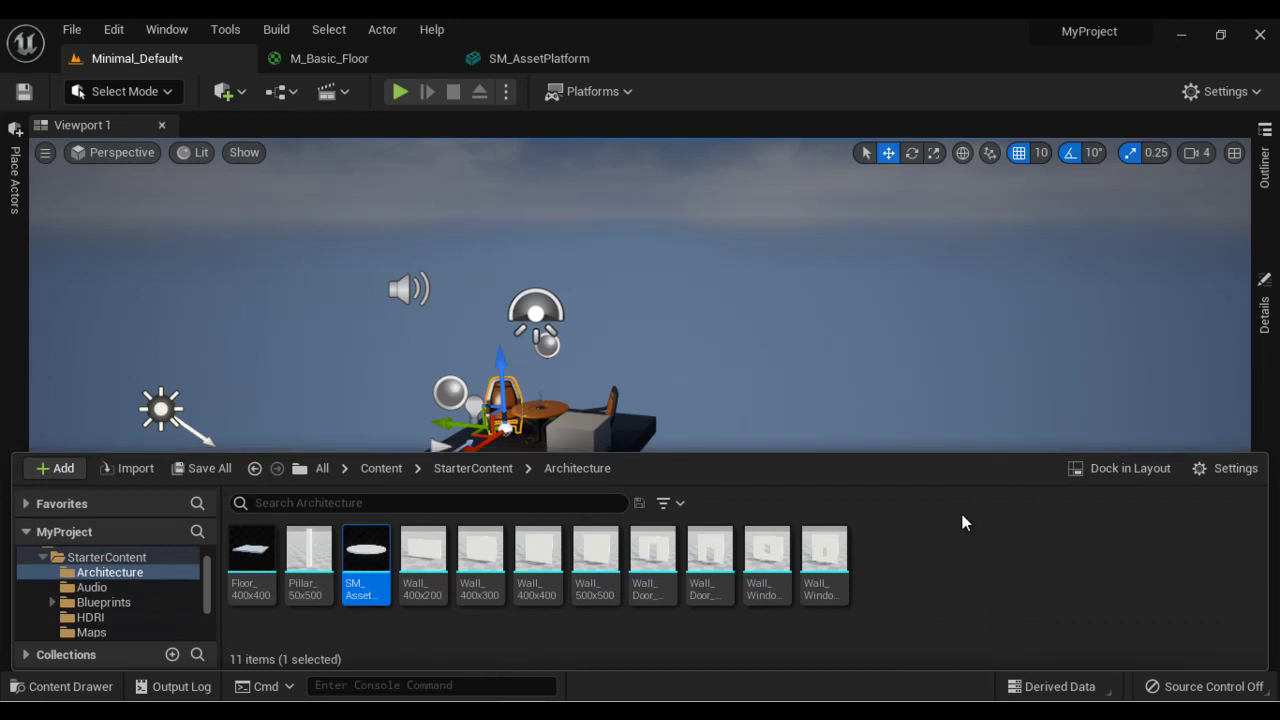
click(43, 557)
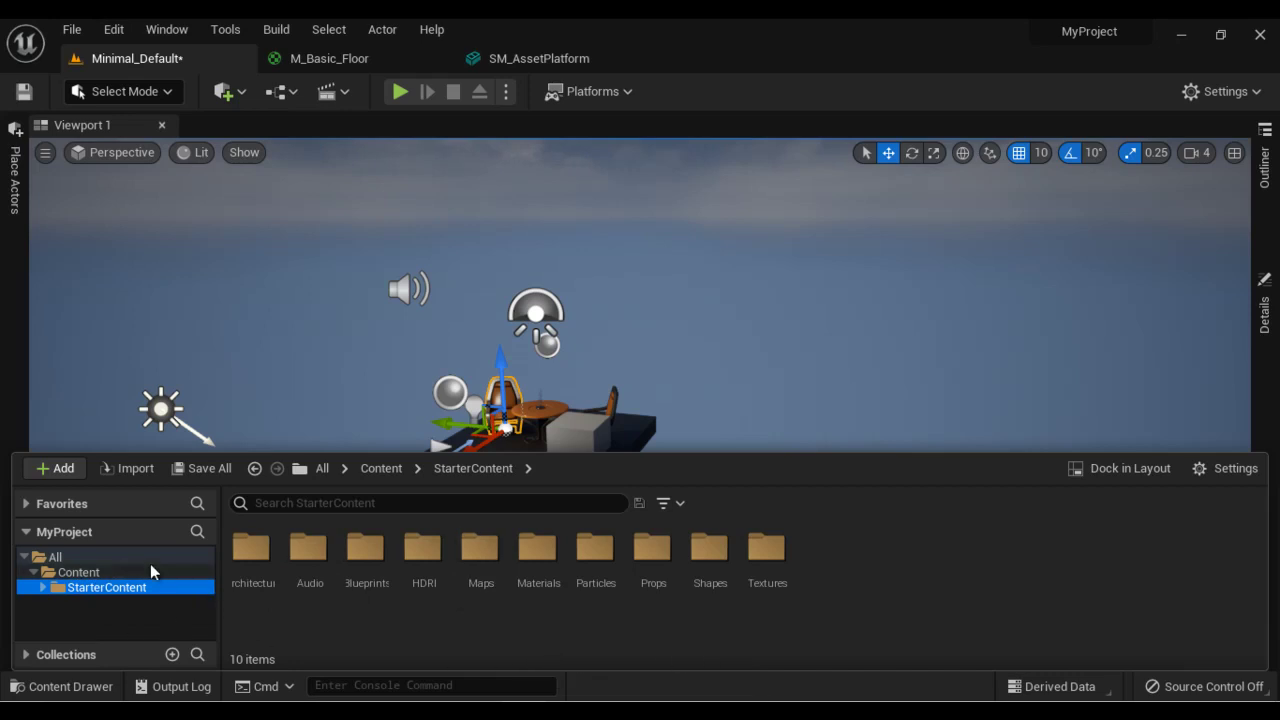
Step: Examine the file import dialog and the asset types that can be added to StarterContent, including the Animation ones, without creating anything
click(136, 468)
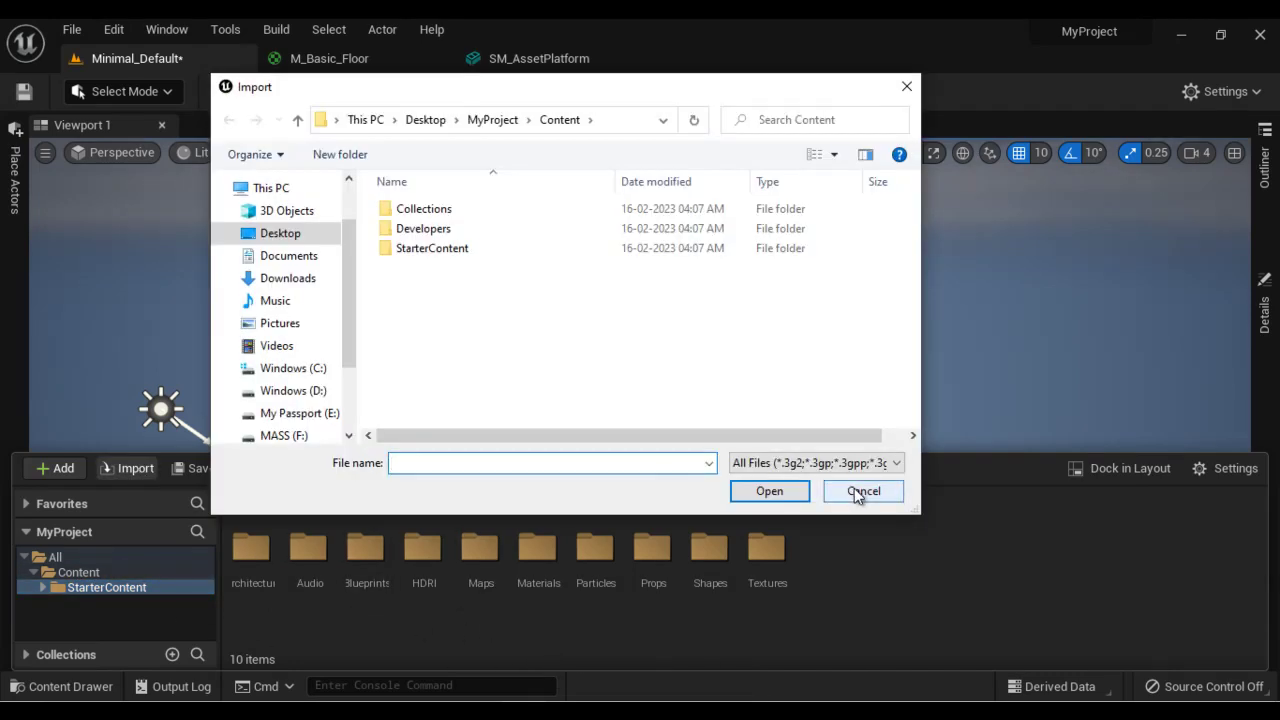
click(855, 485)
click(55, 686)
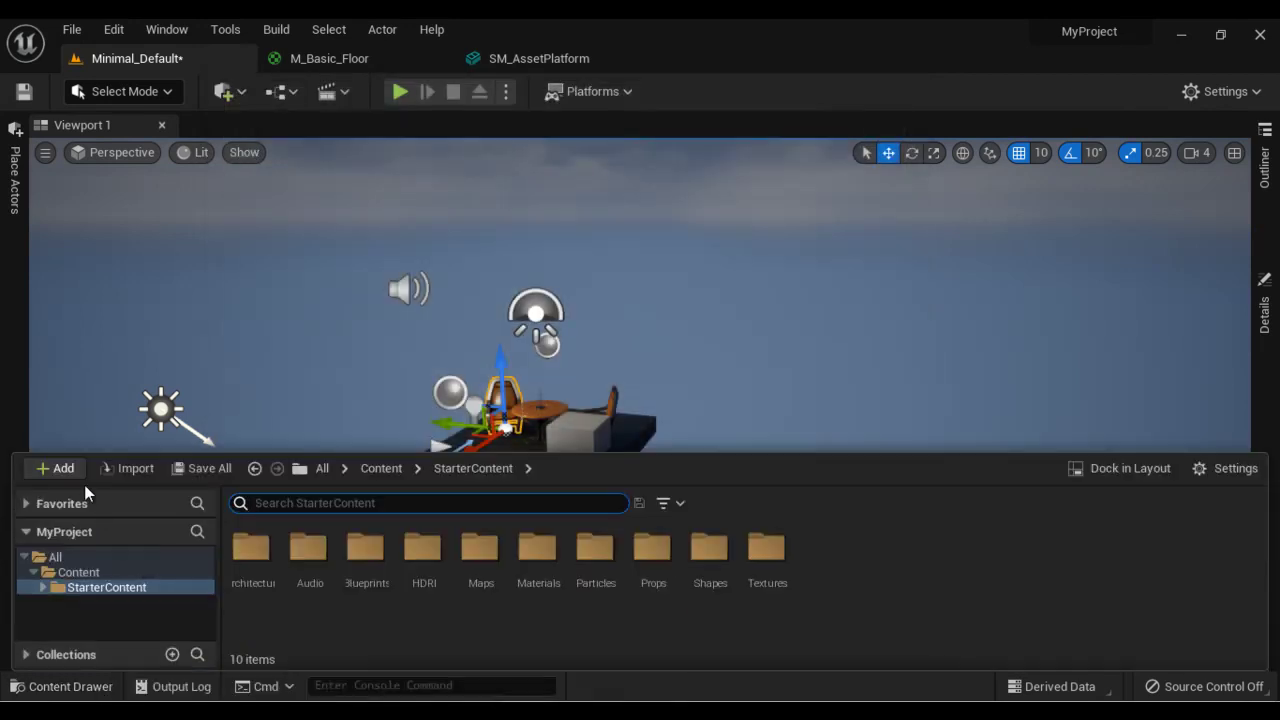
click(70, 470)
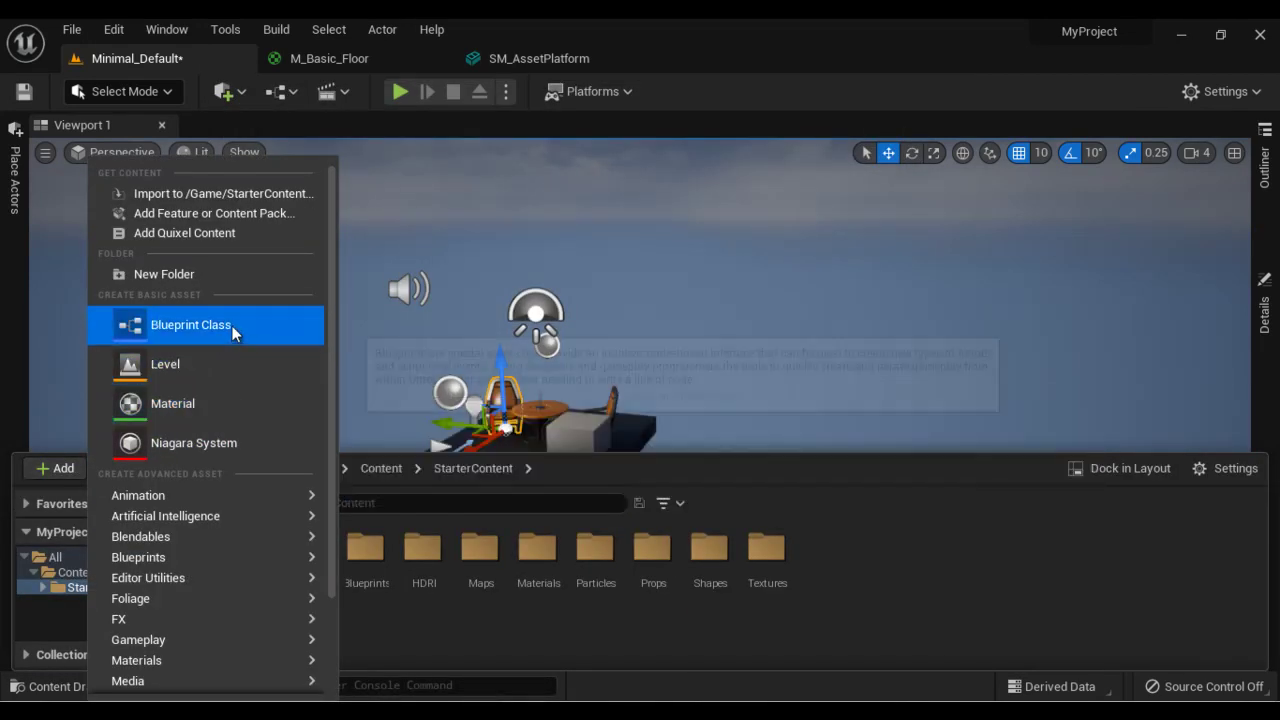
mouse_move(206, 500)
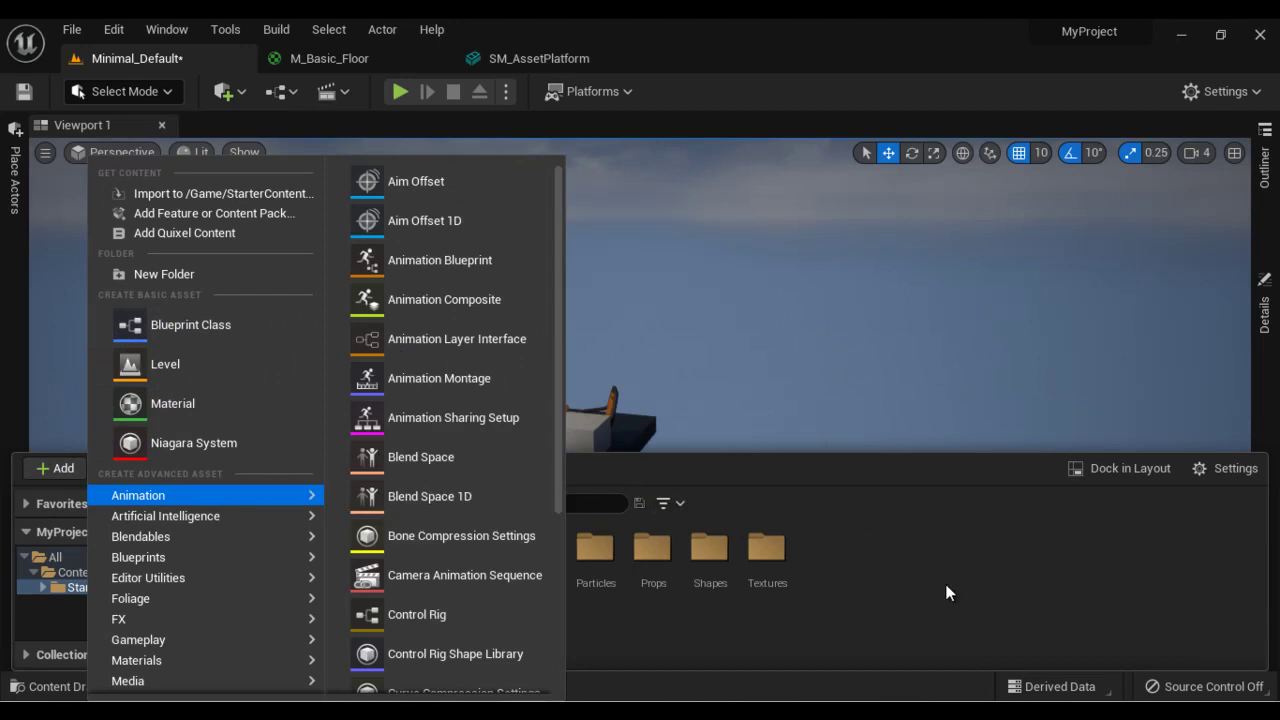
click(891, 587)
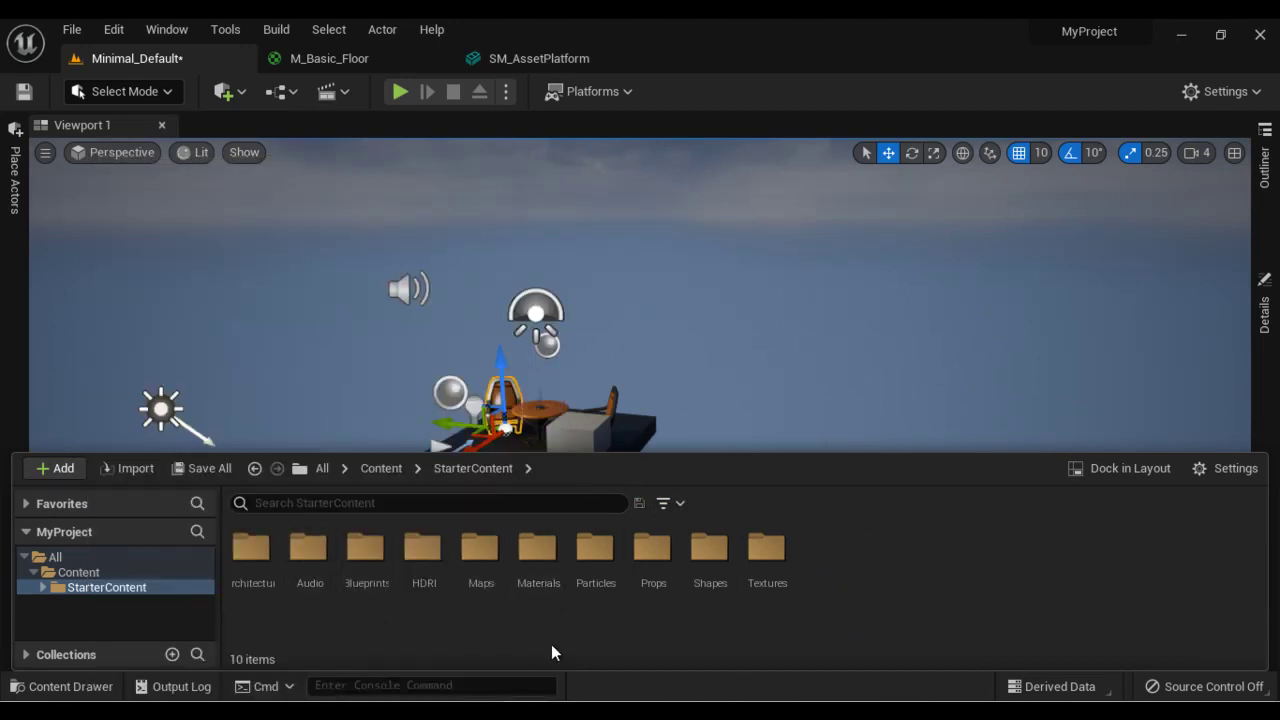
Step: Review the output log and briefly play the level in the viewport, stopping the session again
click(188, 694)
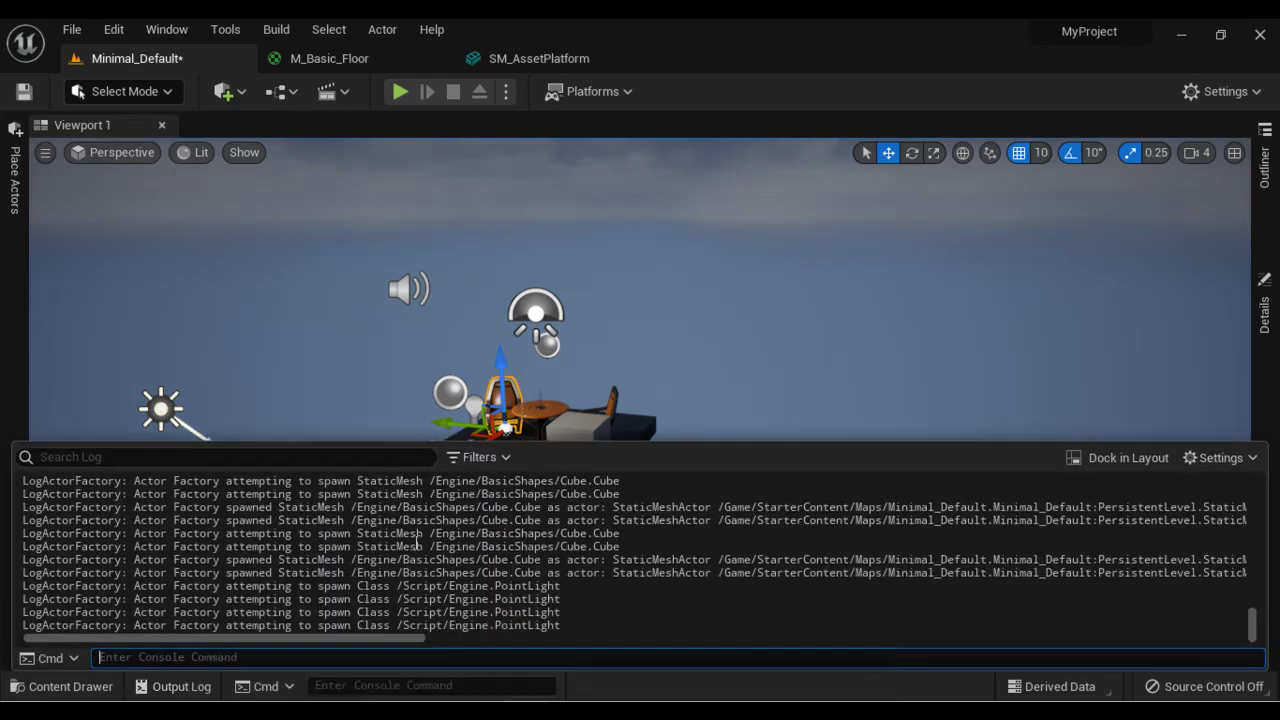
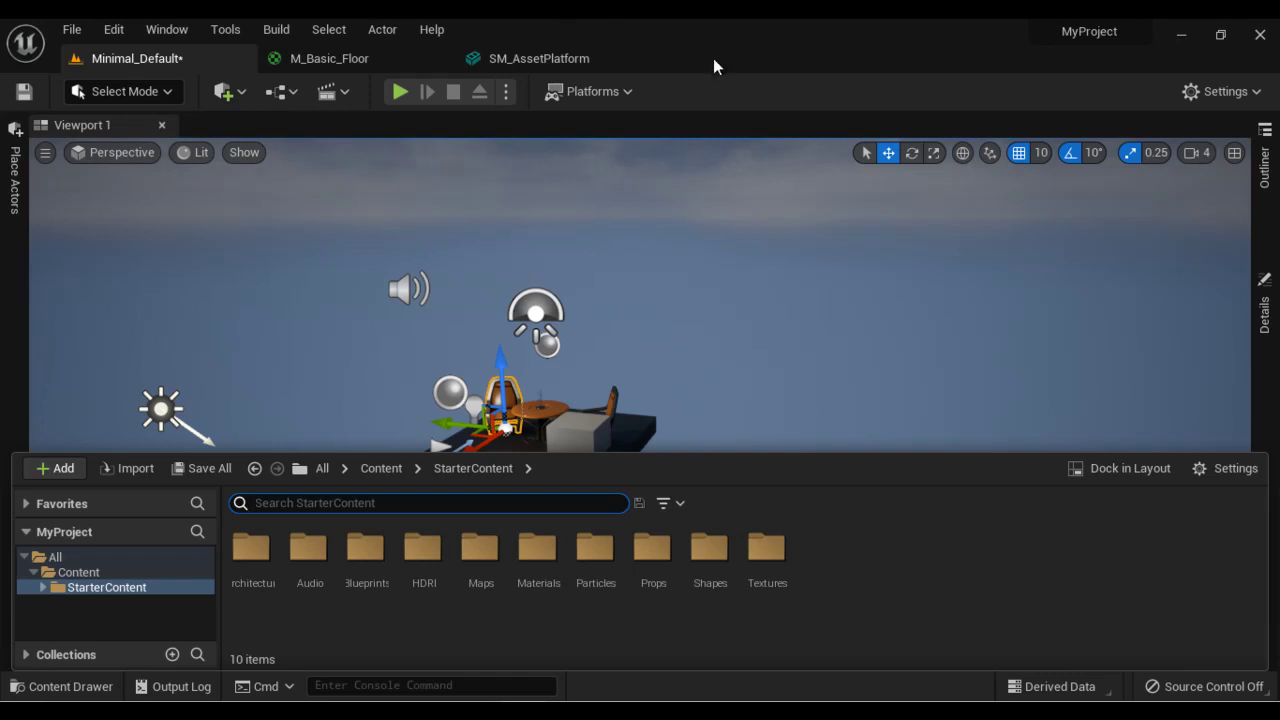
click(105, 125)
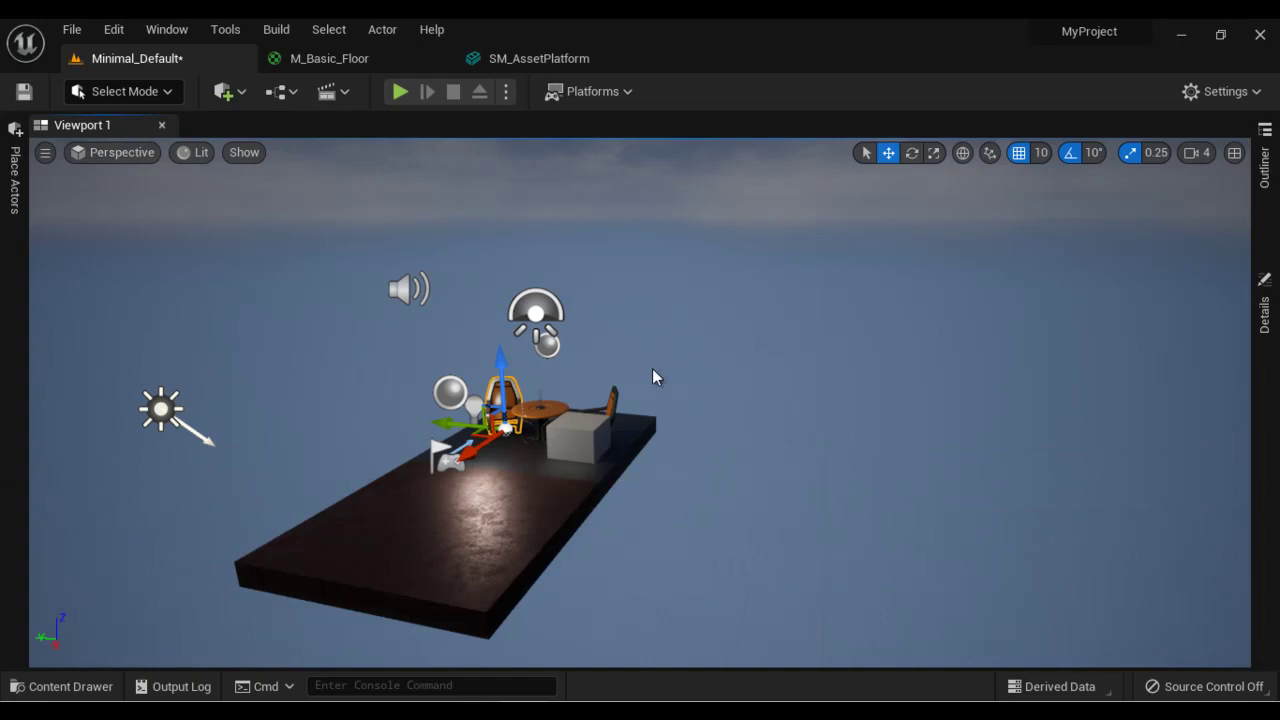
click(399, 91)
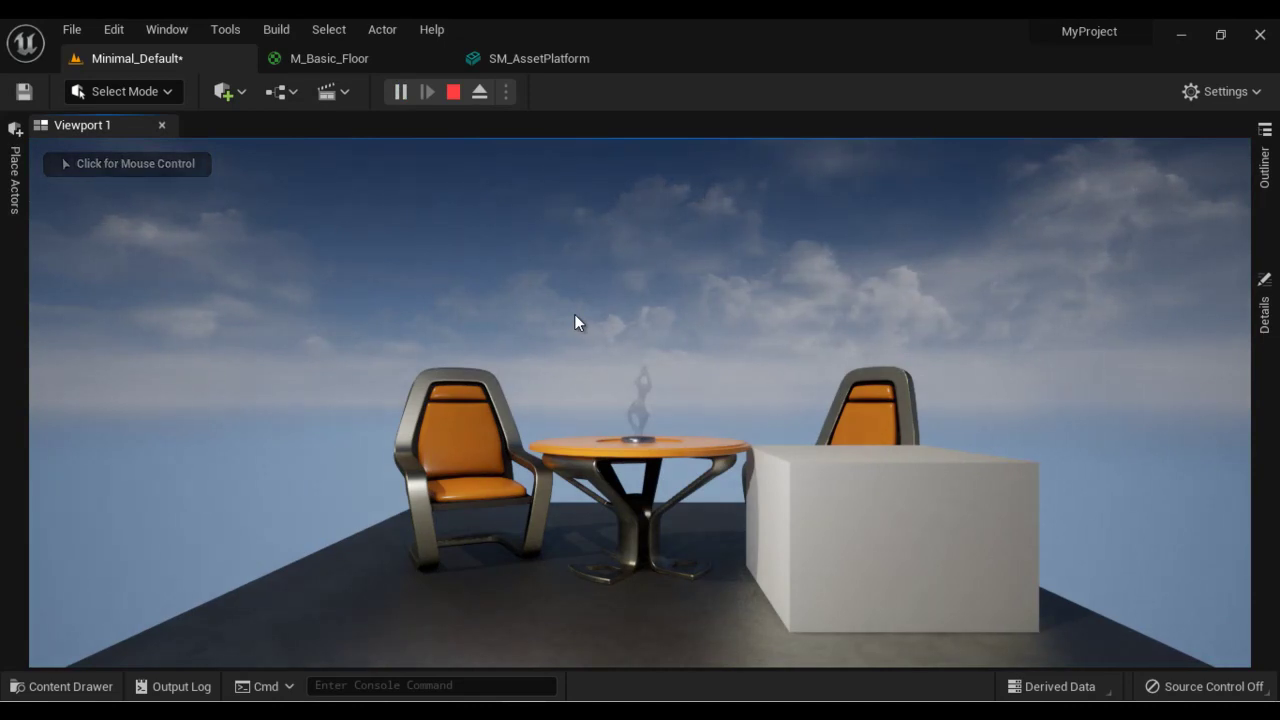
click(453, 91)
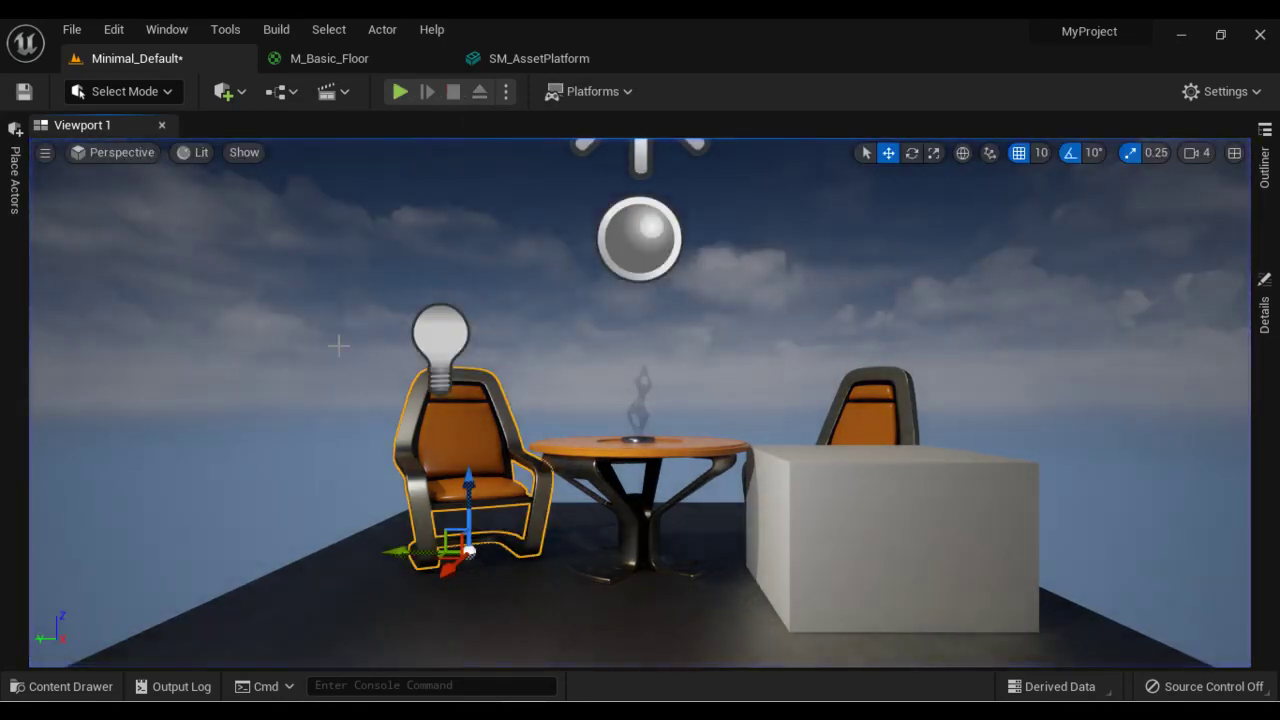
Step: Revisit the Outliner, the selected chair's details, the StarterContent folders and the output log, and minimize the editor window
click(1264, 168)
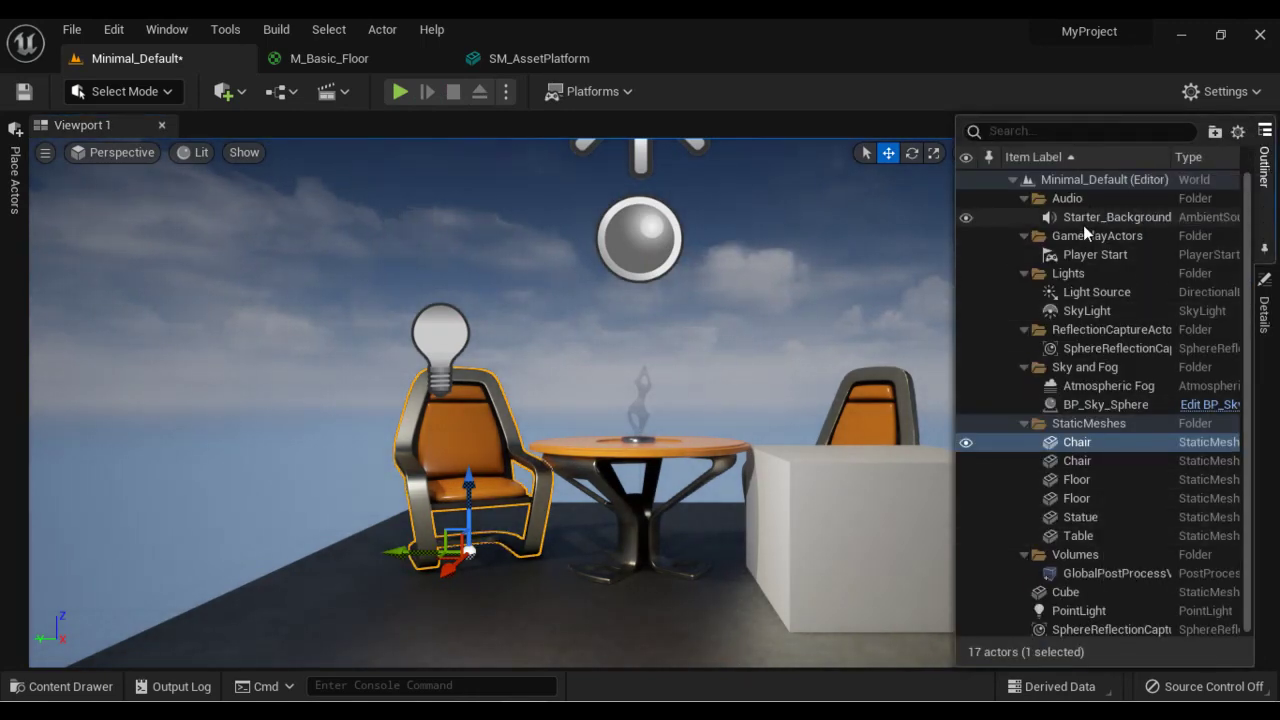
click(1265, 305)
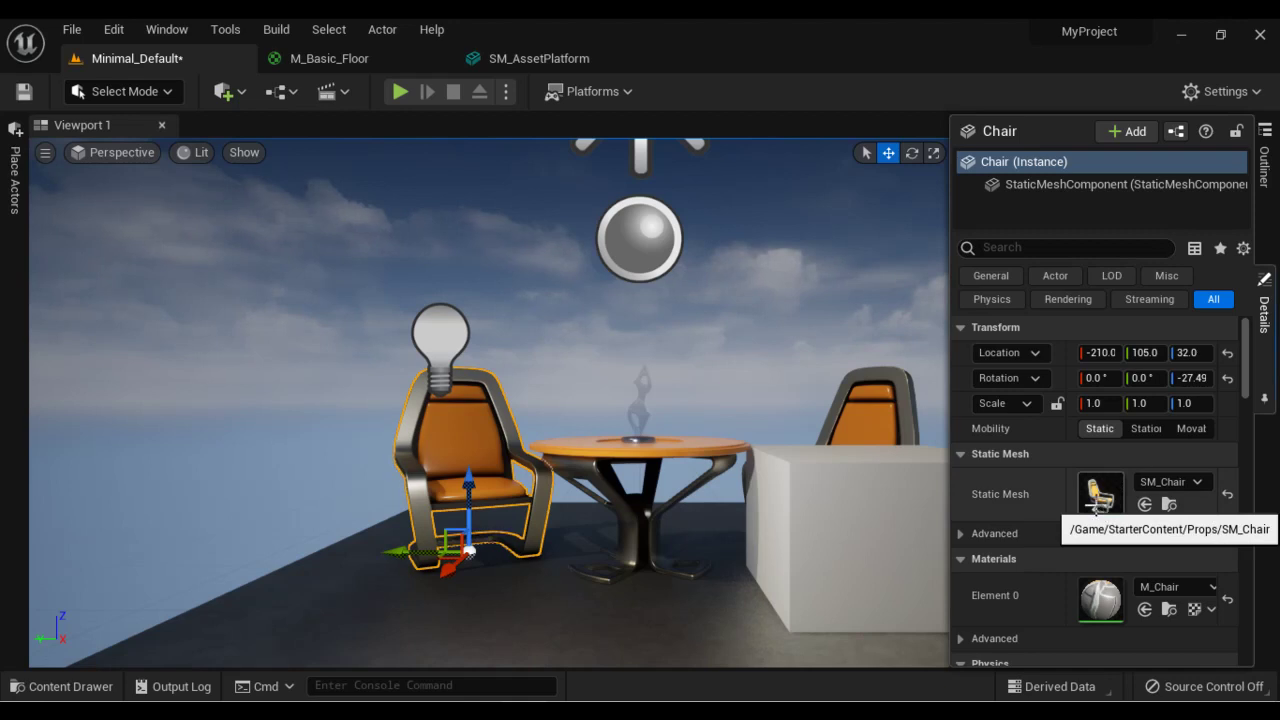
click(68, 687)
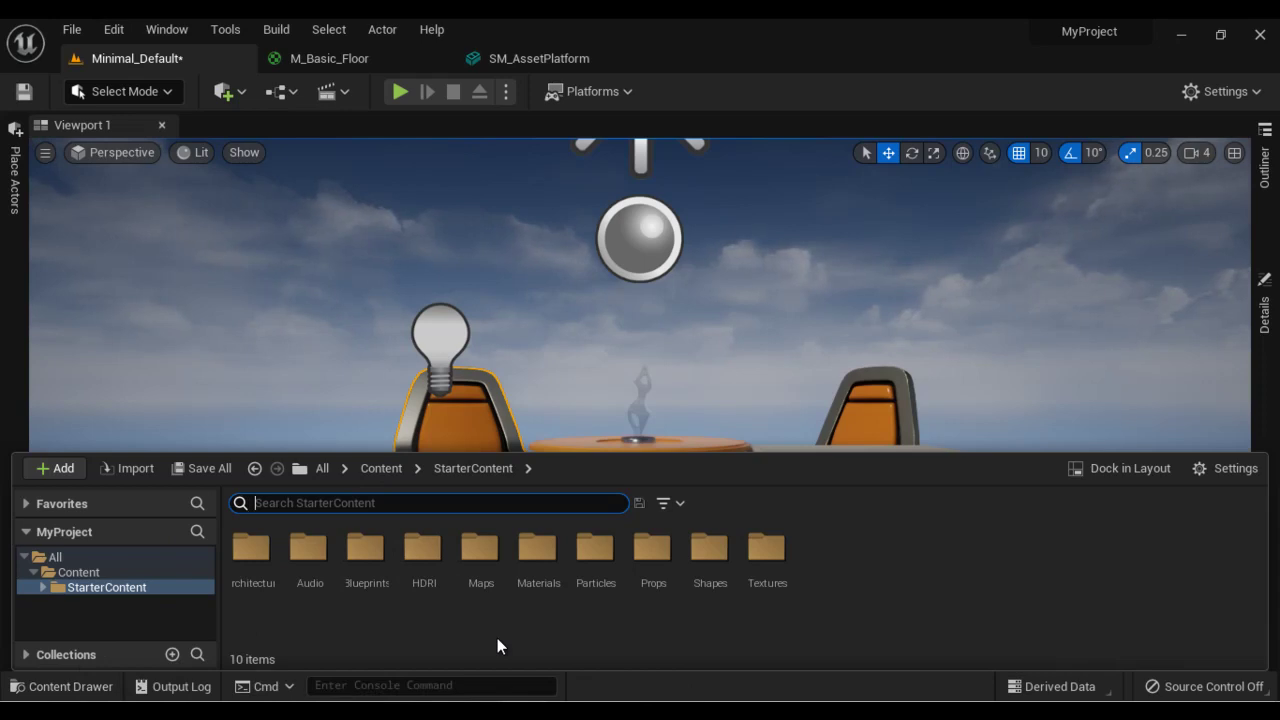
click(170, 687)
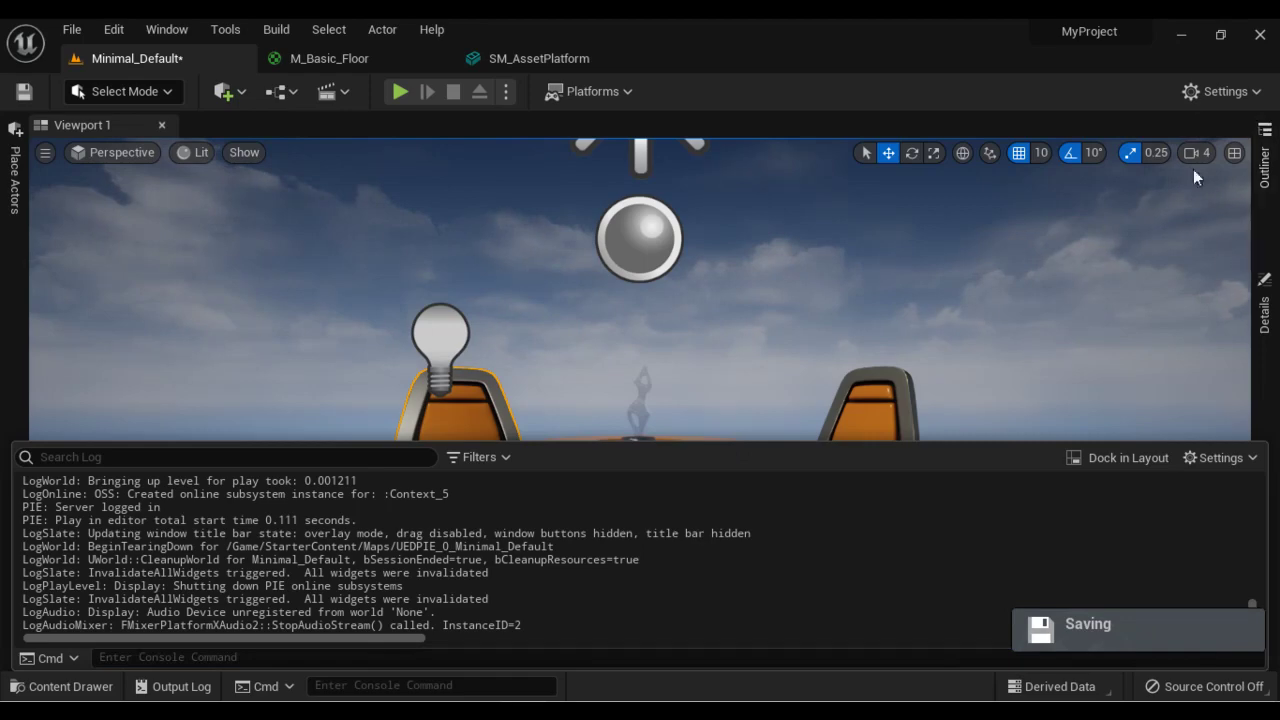
click(1182, 32)
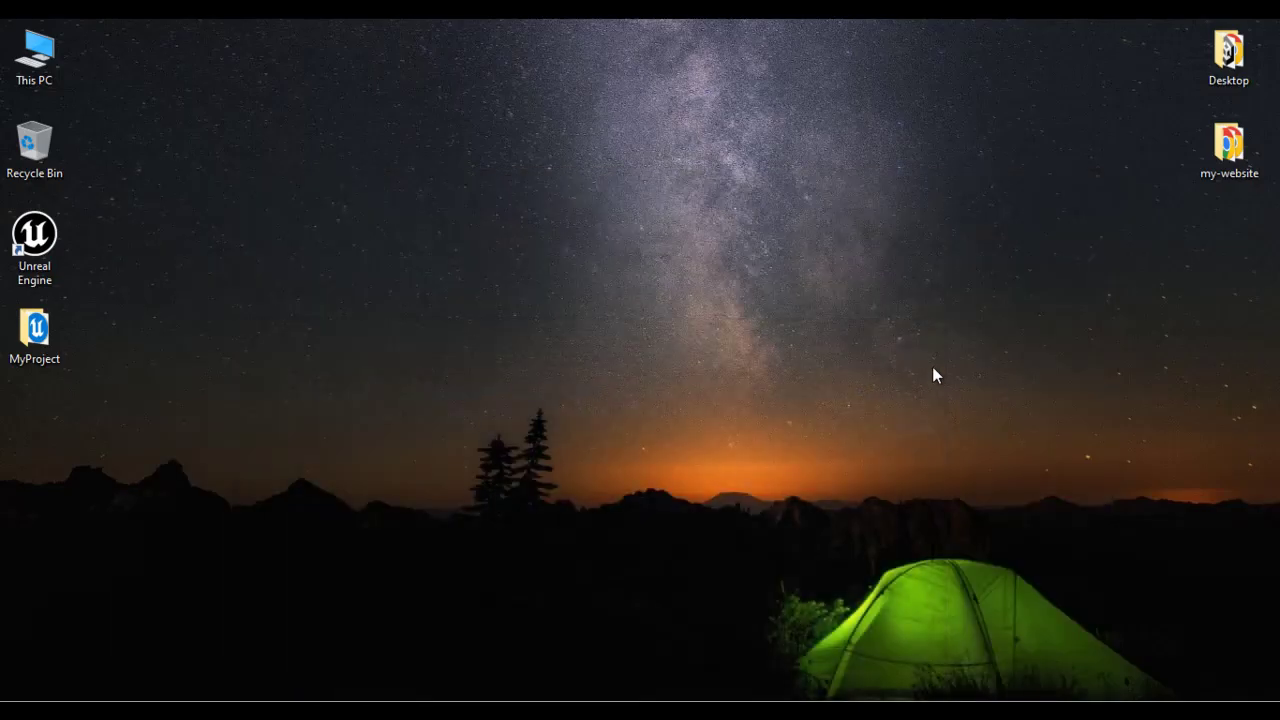